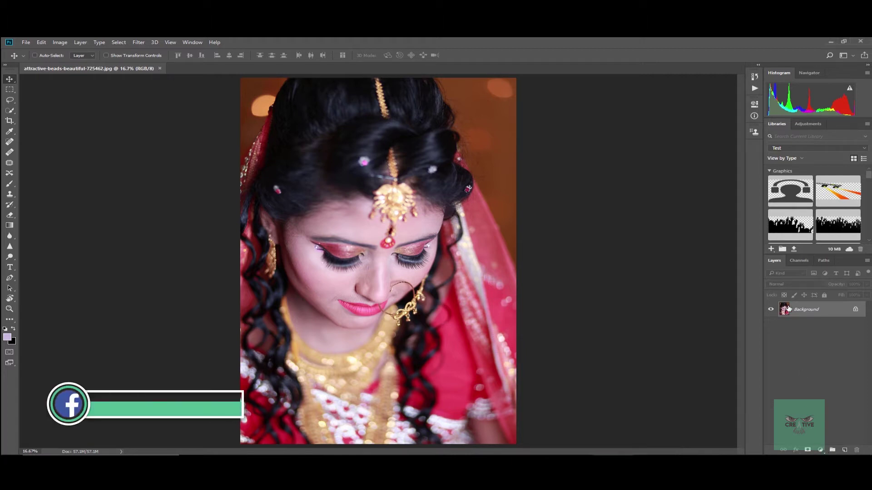
Duplicate the portrait layer and add a Color Lookup layer using the EdgyAmber.3DL LUT.
key(ctrl+j)
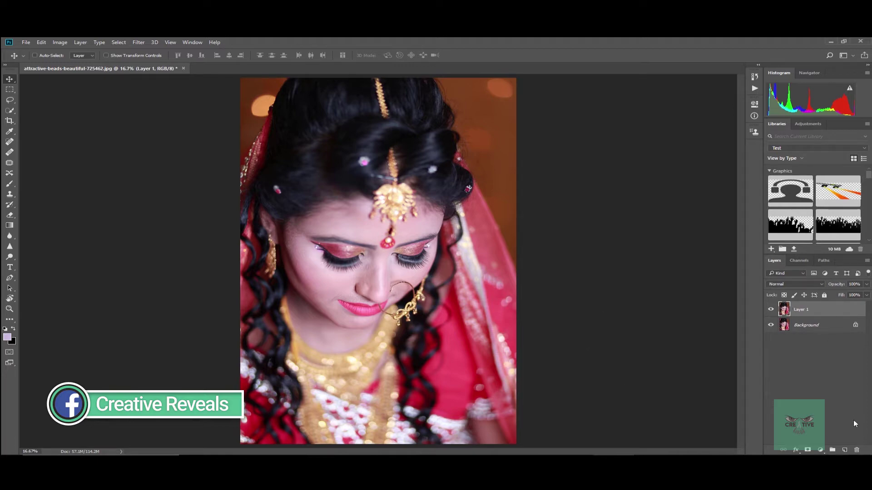
click(821, 451)
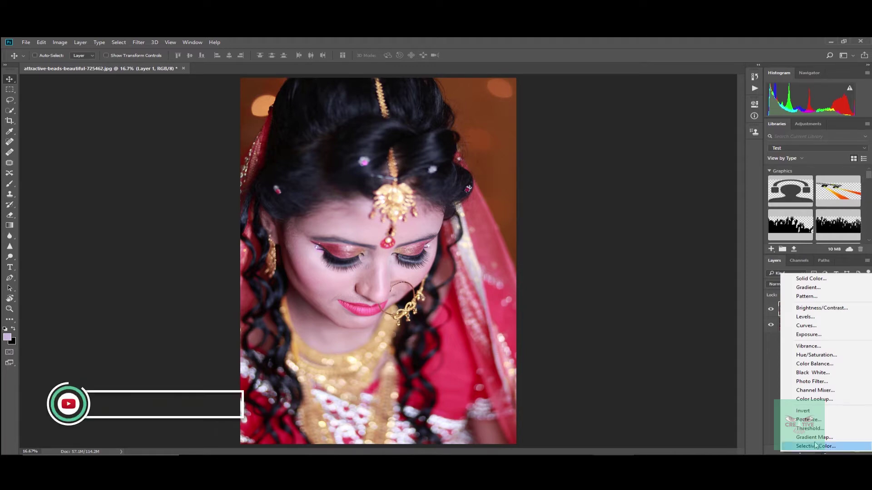
click(825, 403)
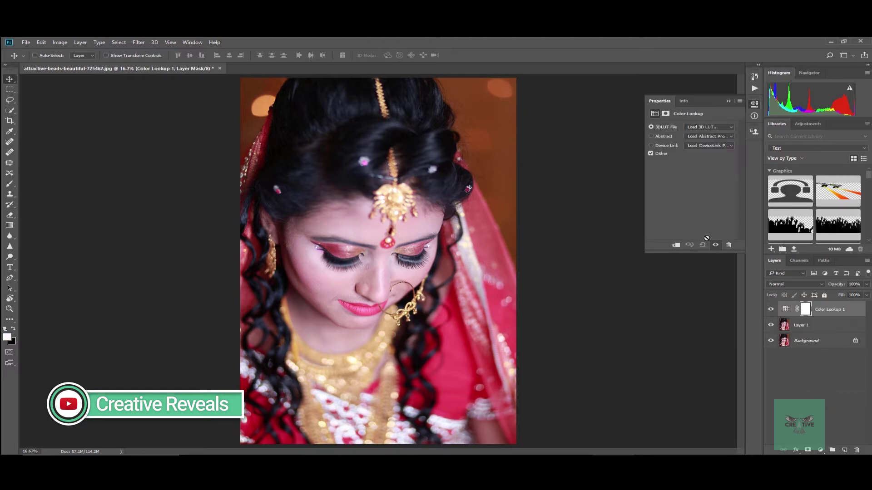
click(698, 126)
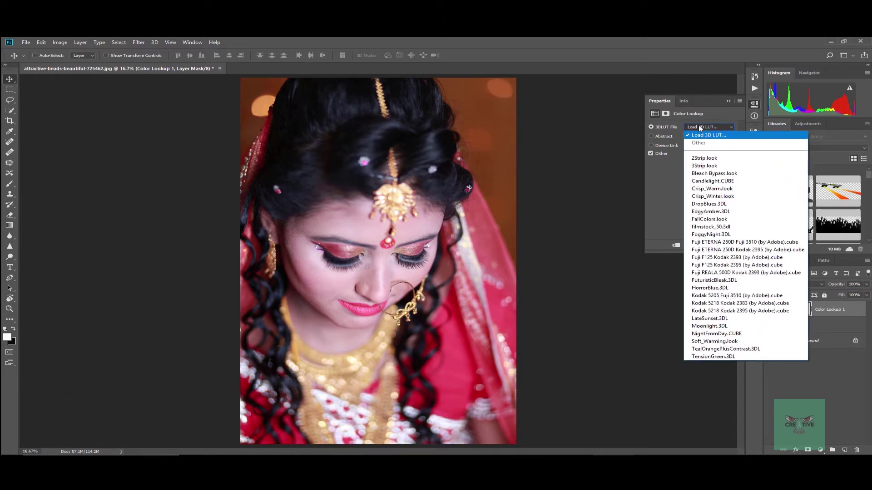
click(744, 213)
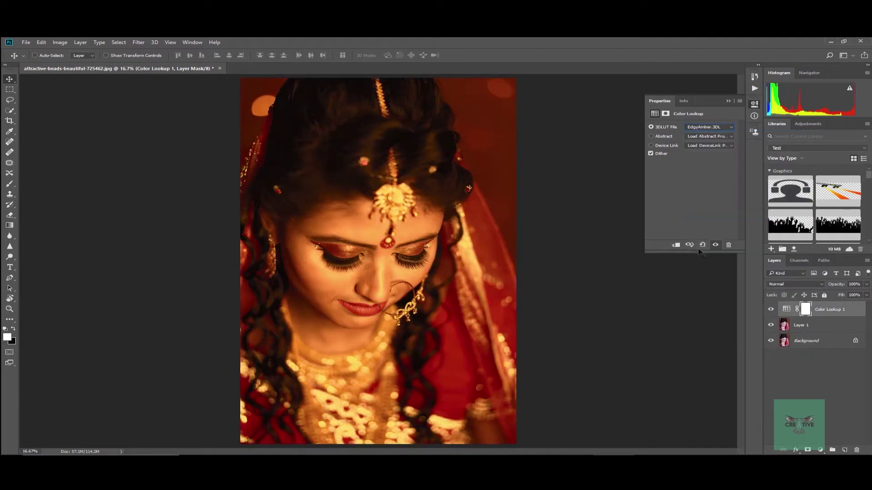
click(729, 101)
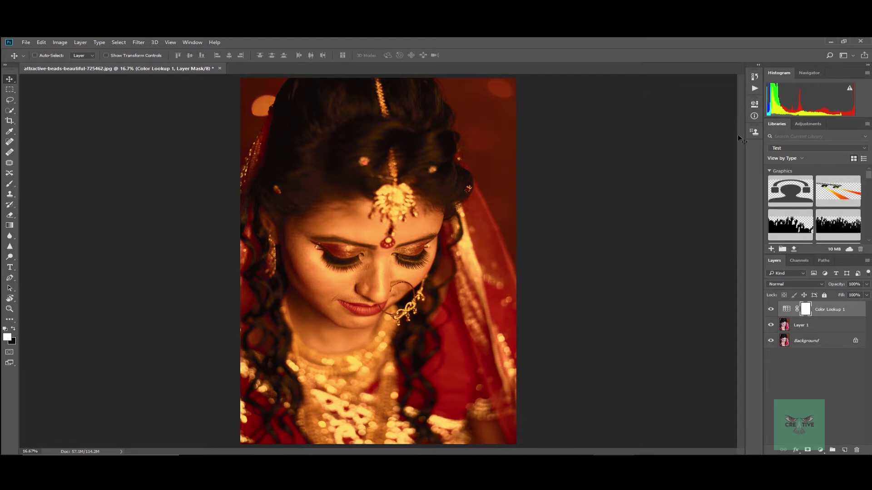
Set the Color Lookup layer's blend mode to Soft Light.
click(808, 284)
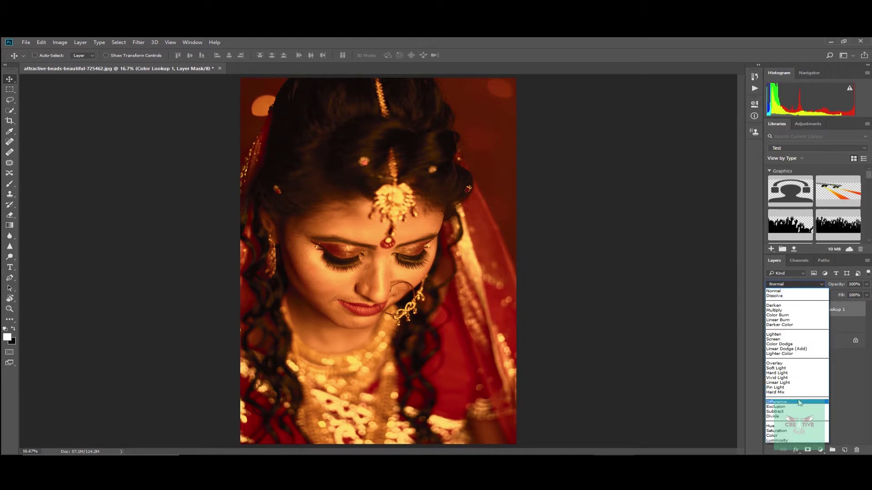
click(788, 368)
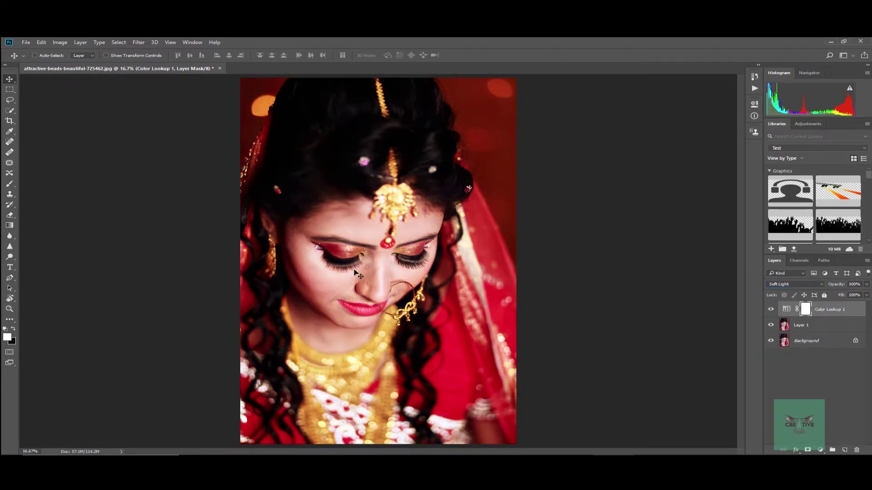
scroll(358, 267, up, 3)
scroll(366, 254, up, 2)
scroll(512, 243, down, 2)
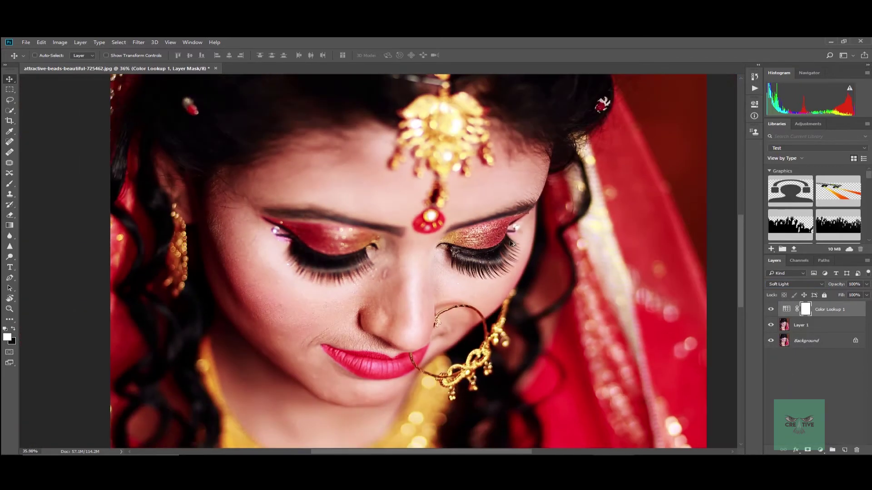
Lower the Color Lookup layer's opacity to 71% and check the portrait's right side.
click(867, 284)
drag(865, 295, 855, 295)
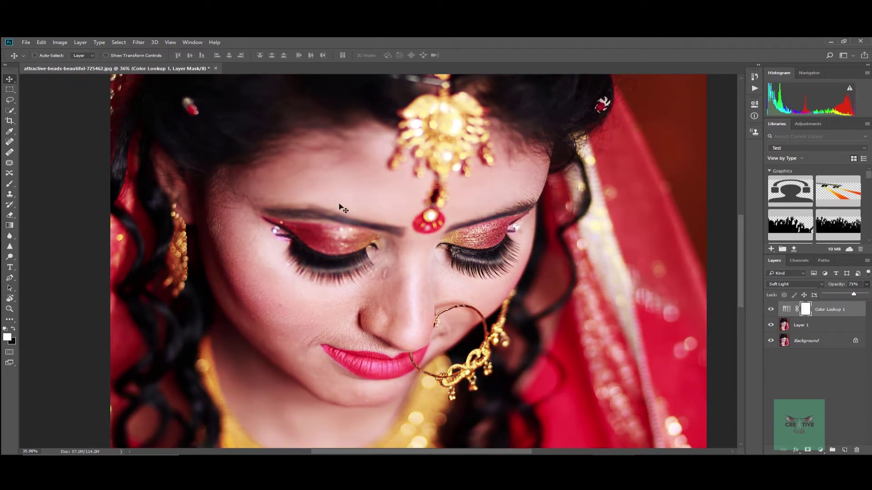
scroll(344, 208, down, 2)
click(738, 309)
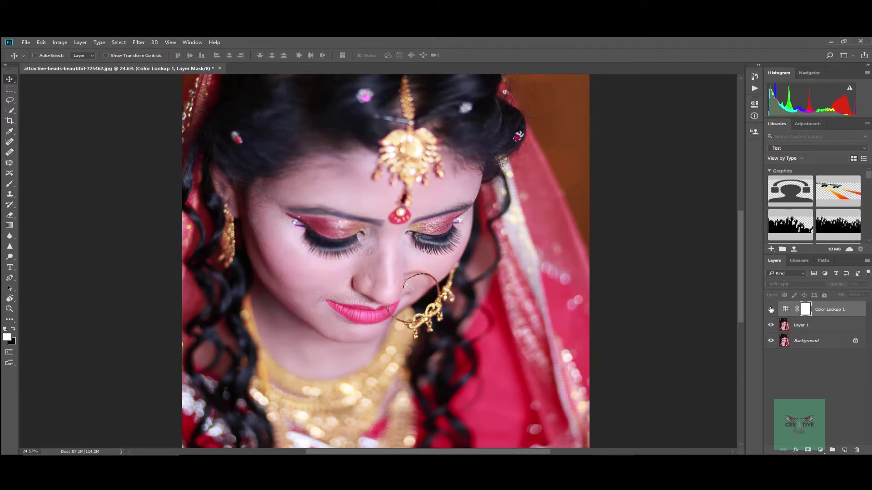
scroll(453, 305, down, 2)
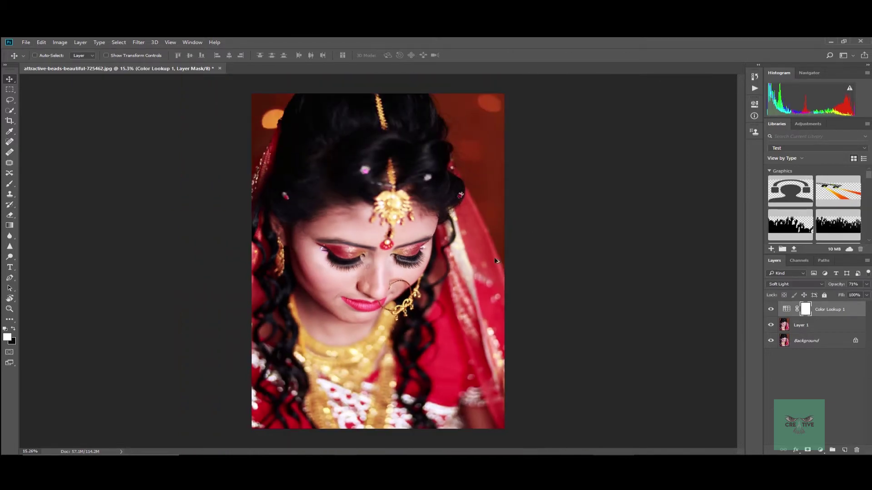
scroll(495, 259, up, 3)
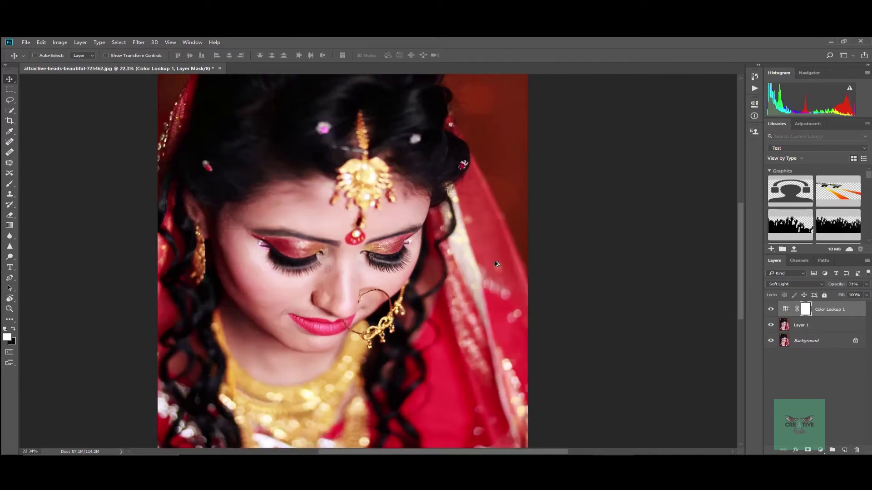
drag(584, 321, 513, 273)
scroll(500, 228, down, 1)
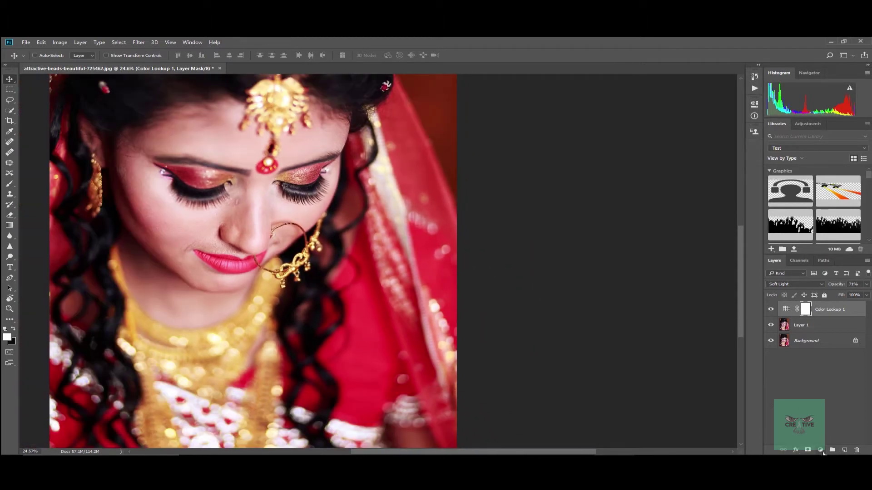
click(821, 451)
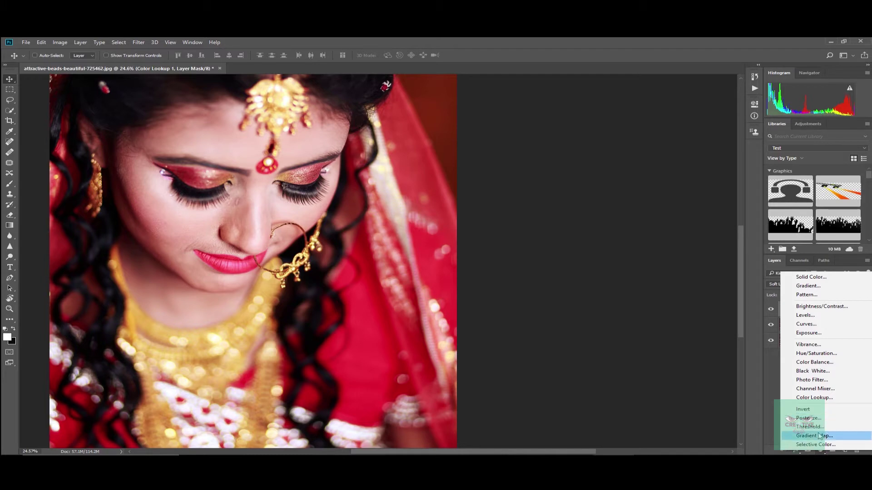
Add a Gradient Map using the Violet, Orange preset with its shadow stop changed to dark blue.
click(814, 436)
click(679, 130)
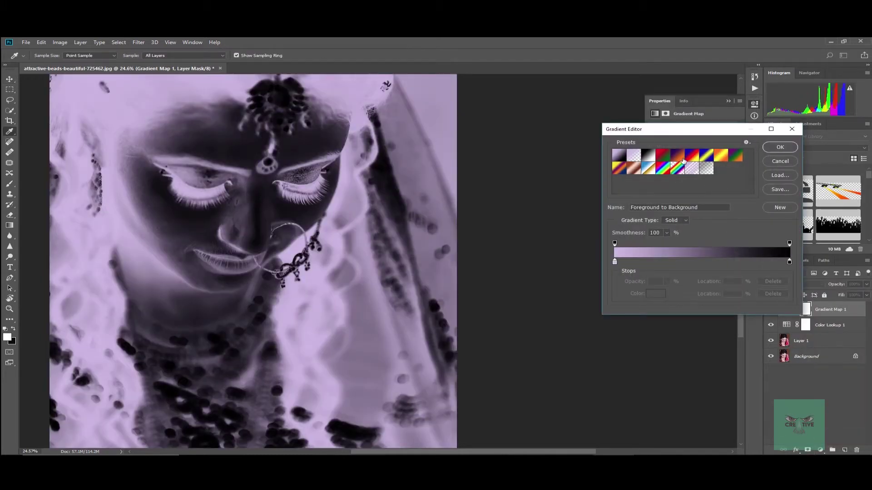
click(677, 156)
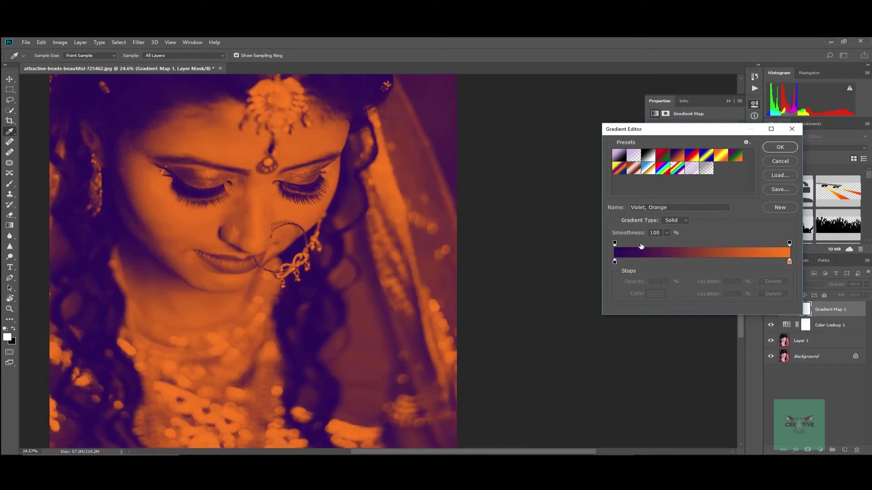
double_click(614, 262)
click(703, 309)
drag(703, 313, 685, 328)
click(680, 330)
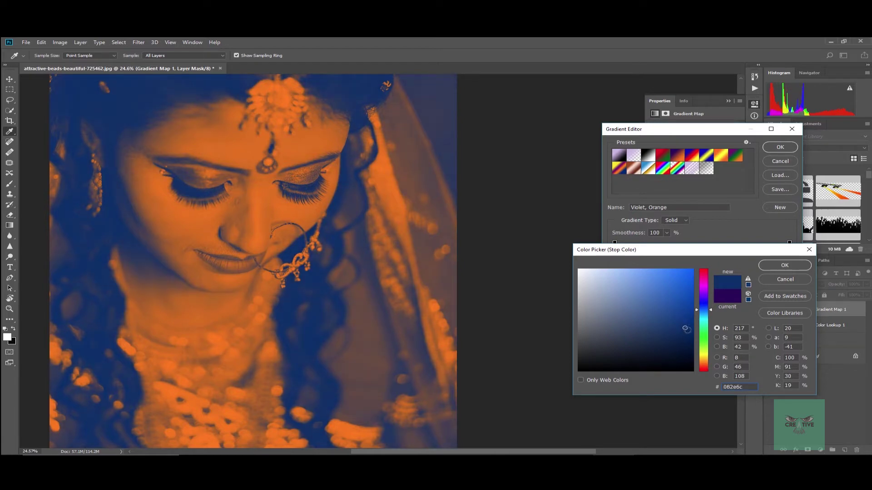
click(785, 265)
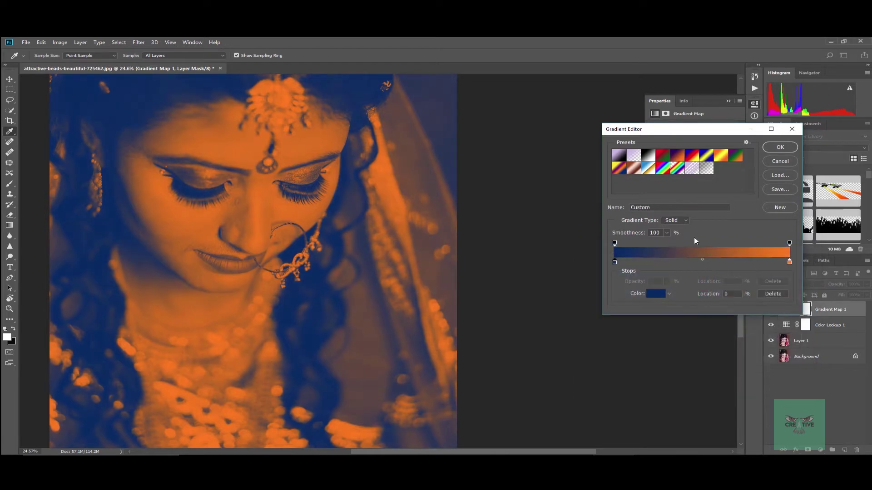
click(780, 147)
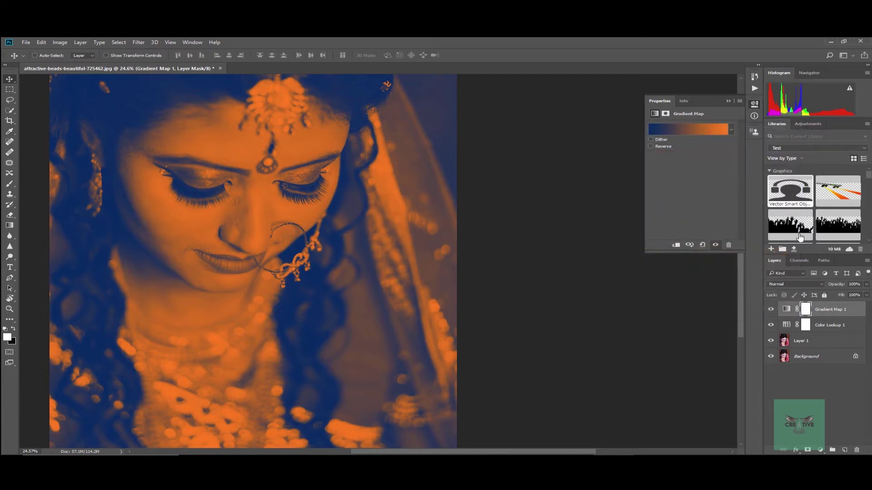
Set Gradient Map 1's blend mode to Soft Light after briefly trying Lighten.
click(796, 285)
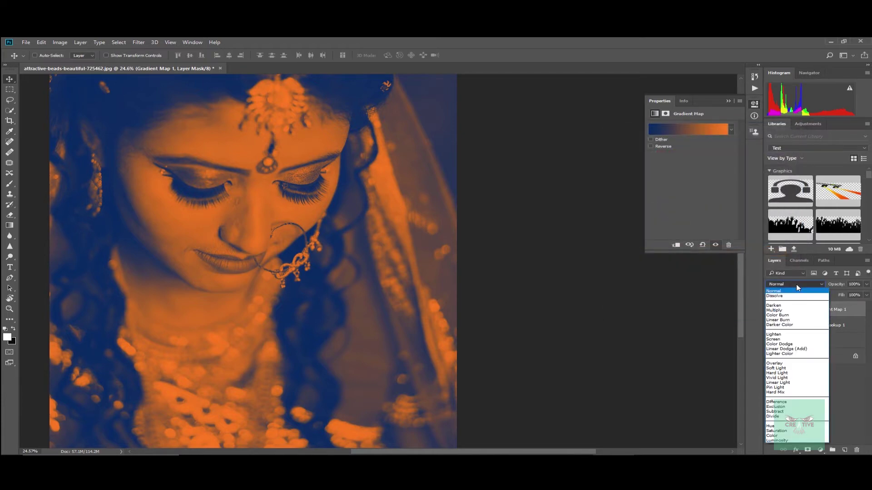
click(786, 334)
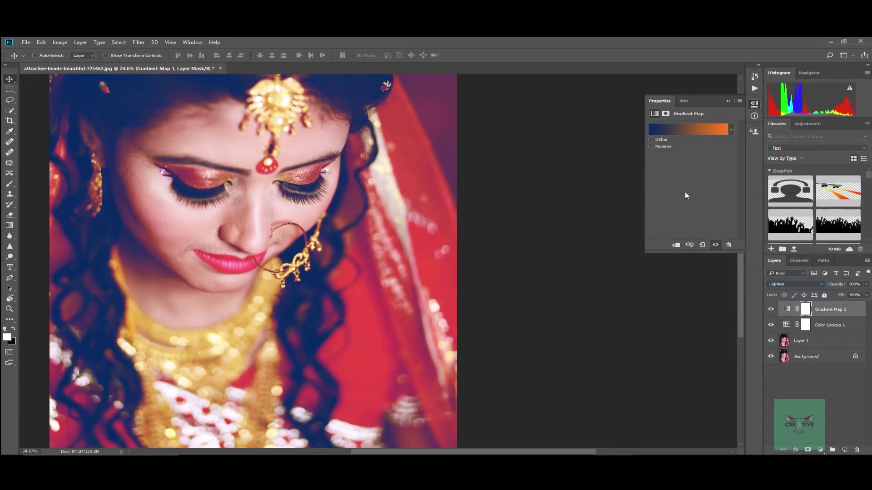
click(789, 286)
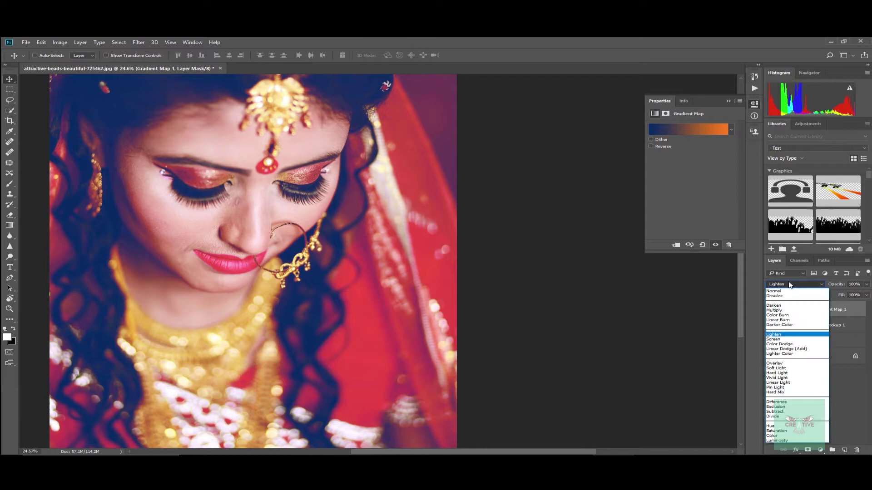
click(792, 368)
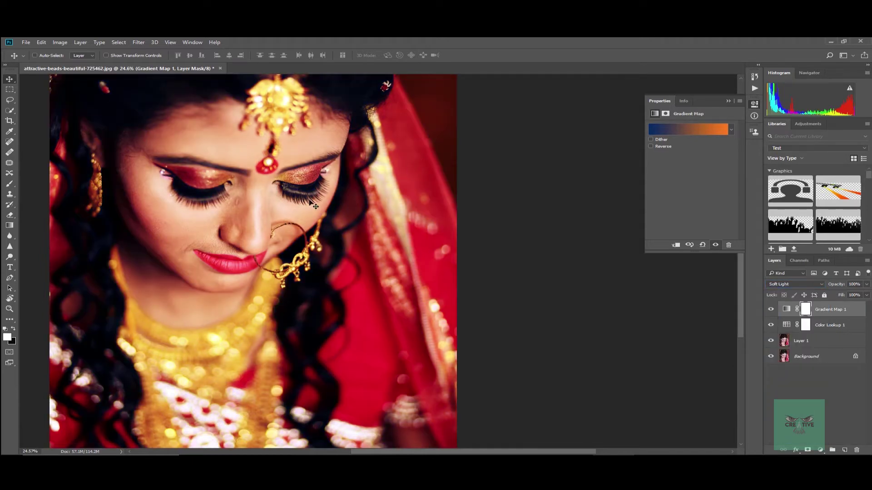
scroll(313, 204, down, 1)
scroll(361, 228, up, 2)
scroll(360, 228, up, 2)
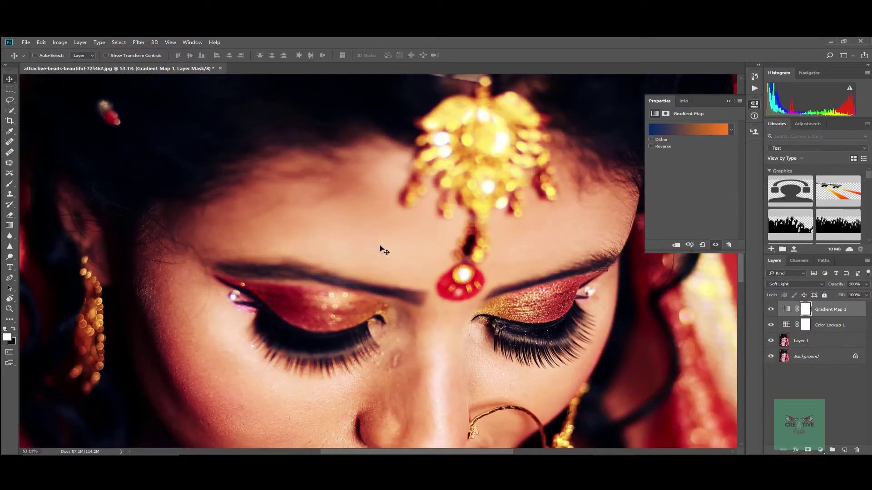
Toggle the Gradient Map and Color Lookup layers off and on to compare the grade.
click(771, 325)
click(771, 310)
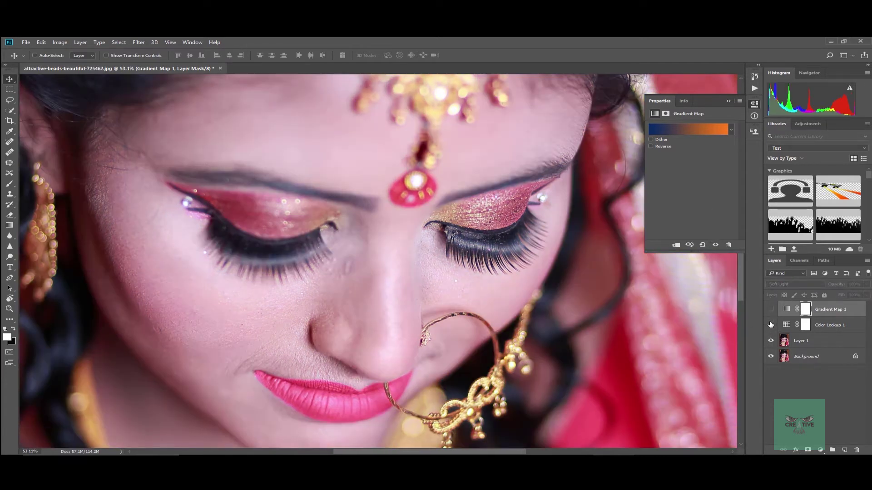
click(770, 325)
click(770, 310)
scroll(391, 207, down, 2)
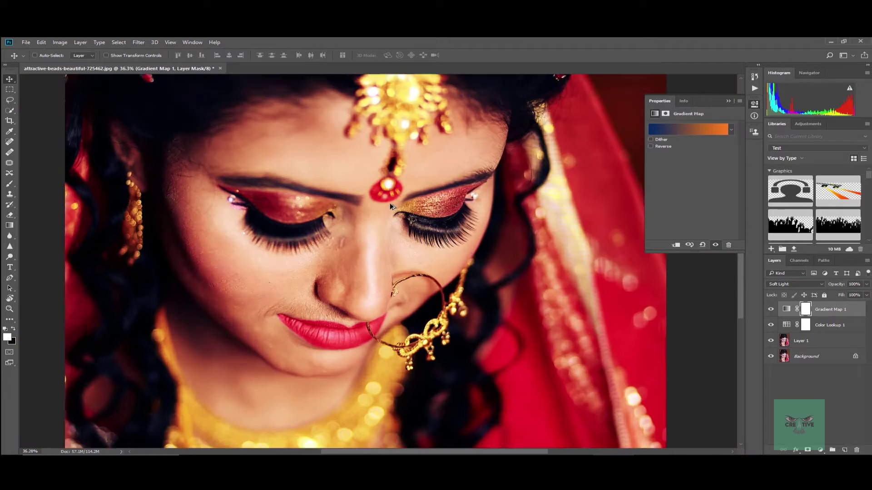
scroll(390, 207, up, 3)
scroll(318, 214, down, 1)
scroll(308, 221, down, 1)
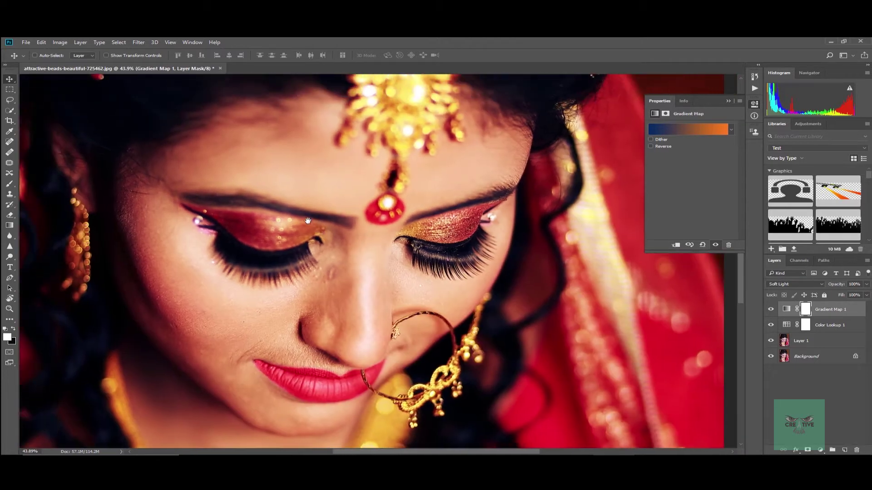
drag(308, 221, 284, 222)
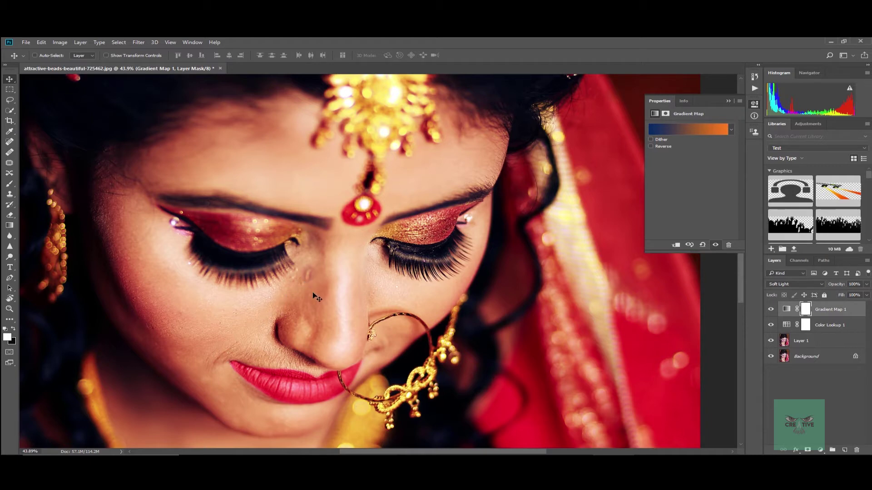
Lower Gradient Map 1's opacity to 57%, comparing it with the layer hidden.
drag(866, 285, 857, 296)
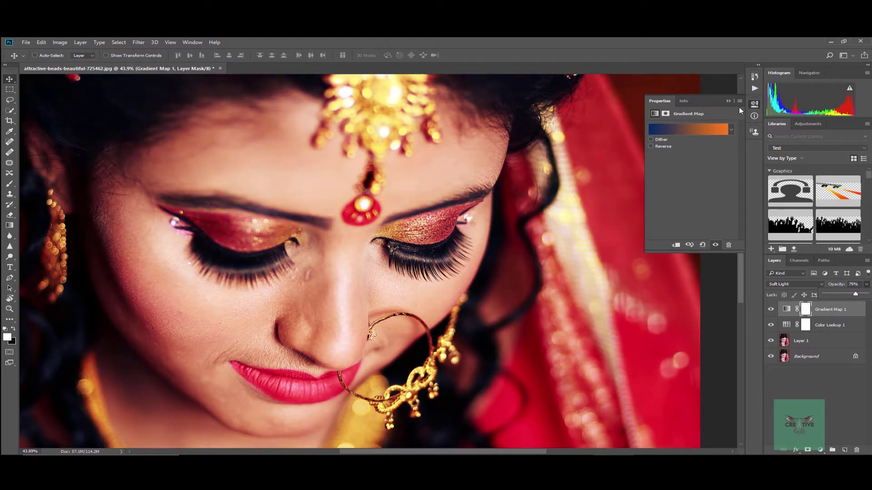
click(728, 101)
click(771, 309)
click(772, 309)
click(866, 285)
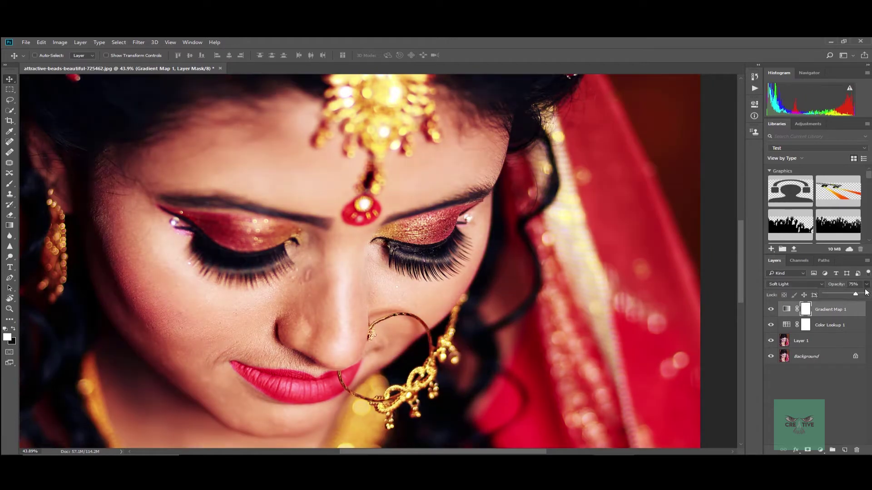
drag(854, 293, 848, 293)
Add a Vibrance adjustment layer with Vibrance lowered to -30.
scroll(380, 281, down, 4)
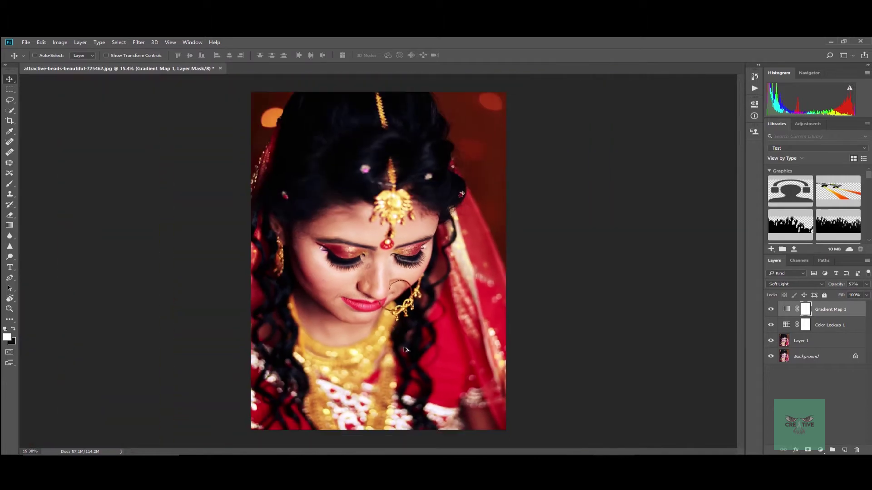
scroll(380, 281, up, 2)
scroll(381, 282, up, 2)
scroll(160, 233, down, 5)
key(alt)
click(820, 450)
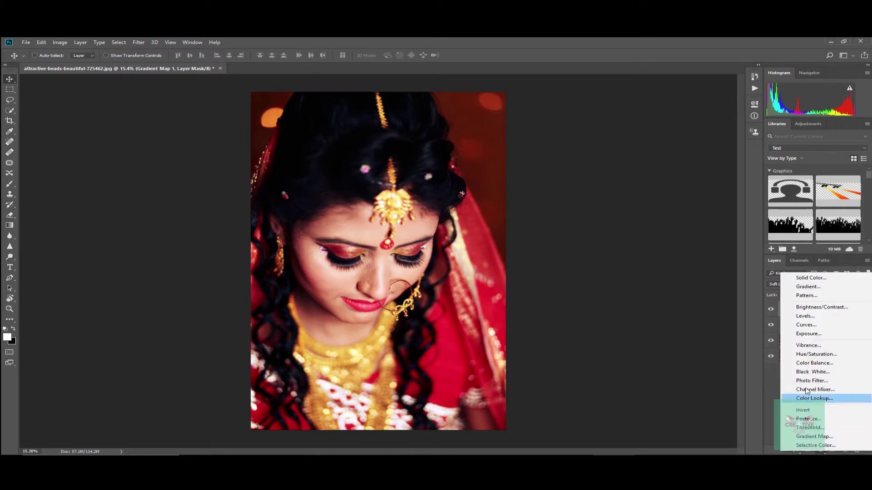
click(806, 345)
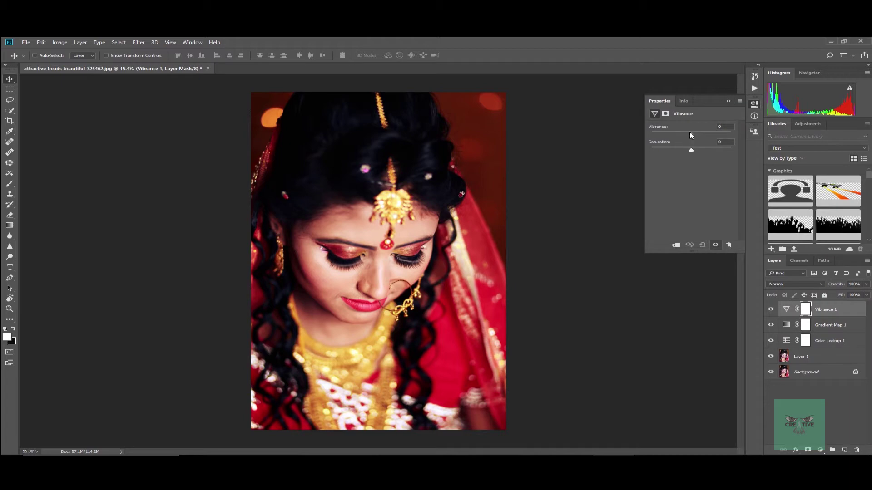
drag(690, 135, 680, 136)
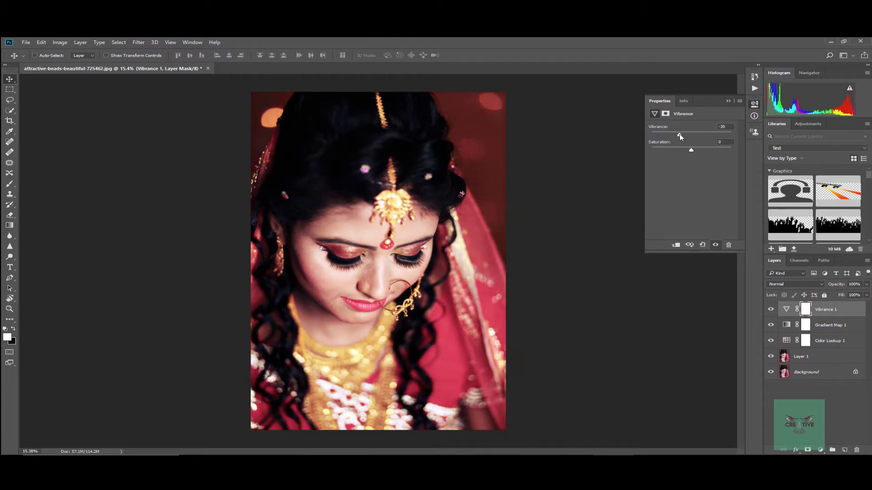
click(734, 101)
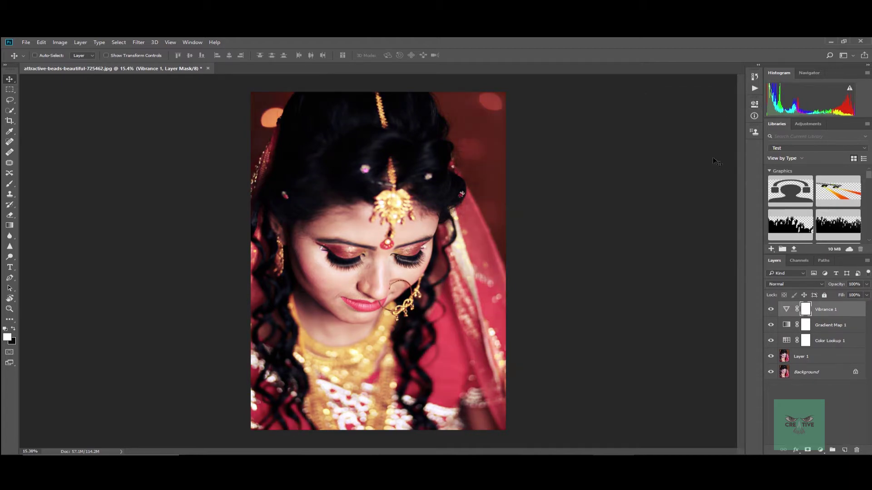
scroll(388, 251, up, 6)
scroll(377, 254, down, 3)
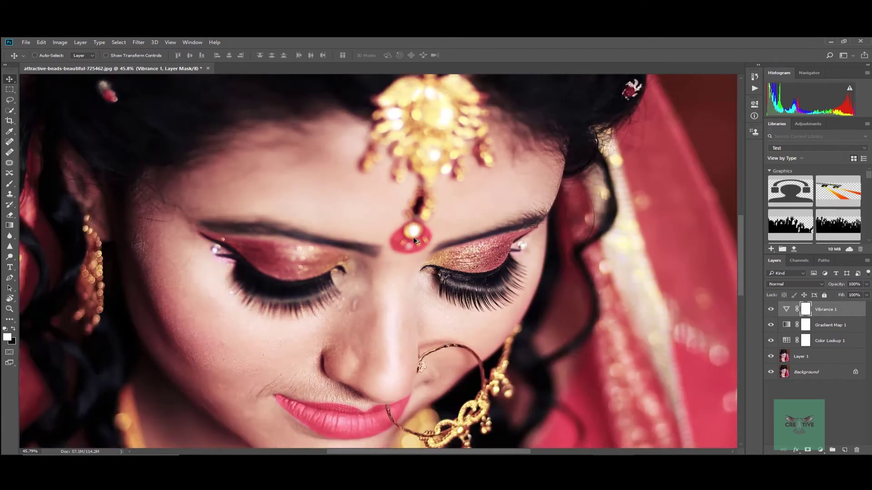
click(821, 451)
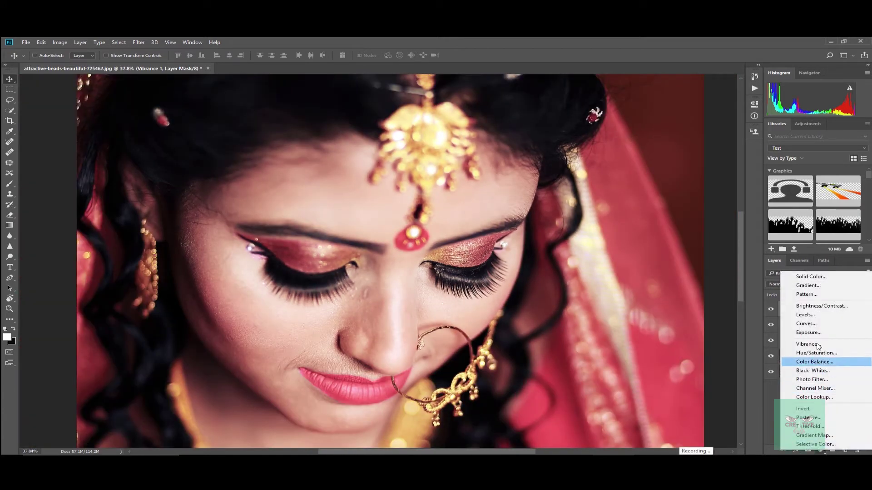
Add a Curves layer and raise the Blue channel's black point and midtone slightly.
click(822, 326)
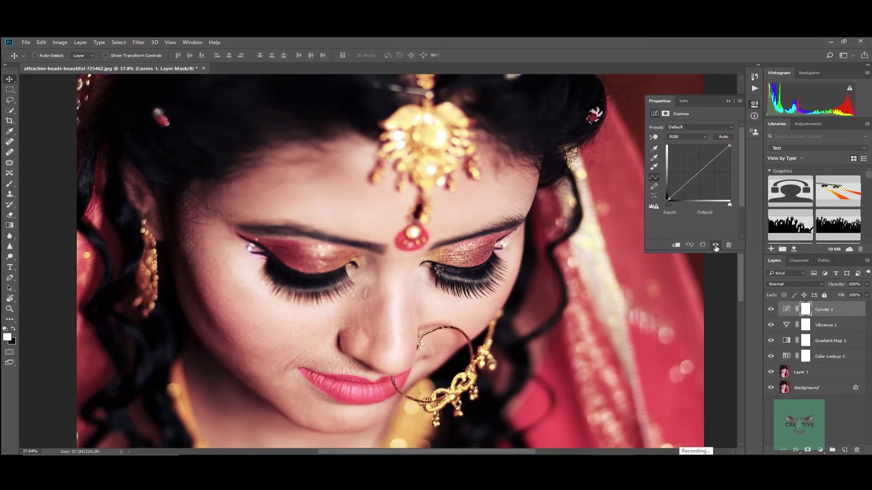
click(675, 138)
click(673, 157)
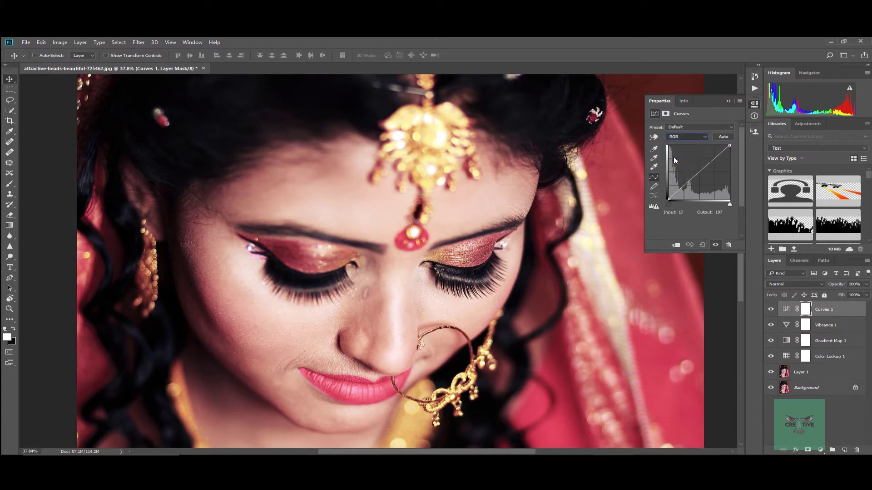
click(669, 200)
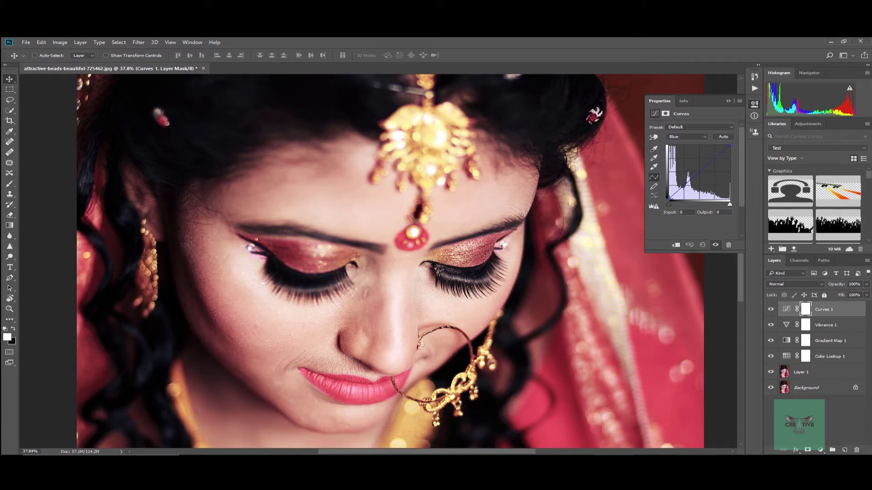
drag(668, 199, 668, 197)
drag(701, 167, 702, 167)
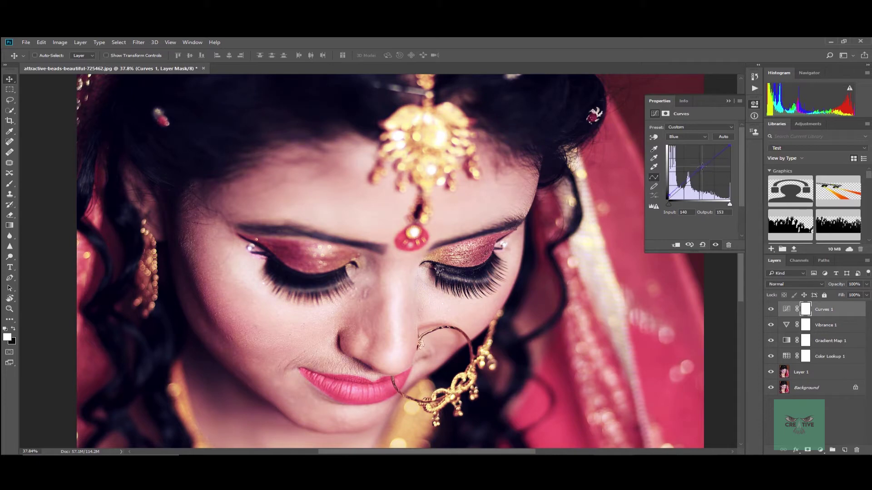
click(694, 174)
click(728, 101)
Toggle Curves 1 off and on to compare before and after.
click(770, 310)
click(771, 310)
scroll(255, 230, down, 3)
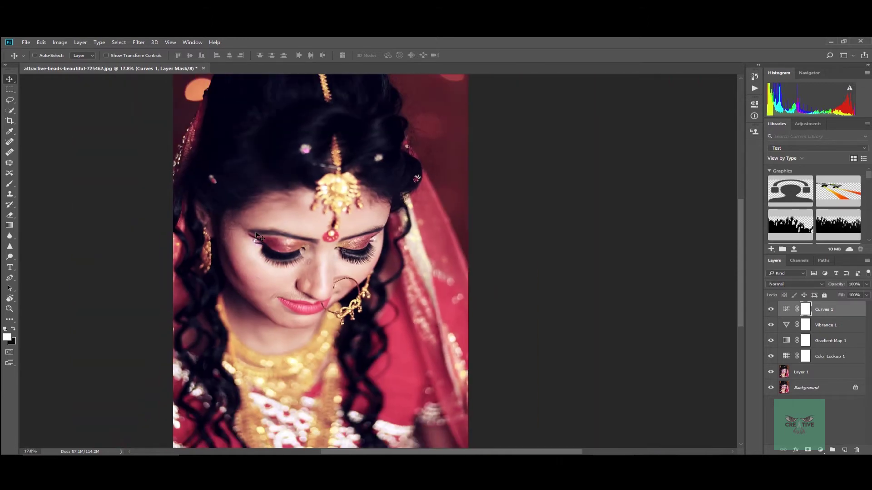
click(770, 309)
click(770, 309)
scroll(257, 219, down, 2)
scroll(476, 236, up, 1)
Reopen Curves 1 and lift the Blue black point further to output 32.
click(786, 310)
double_click(786, 310)
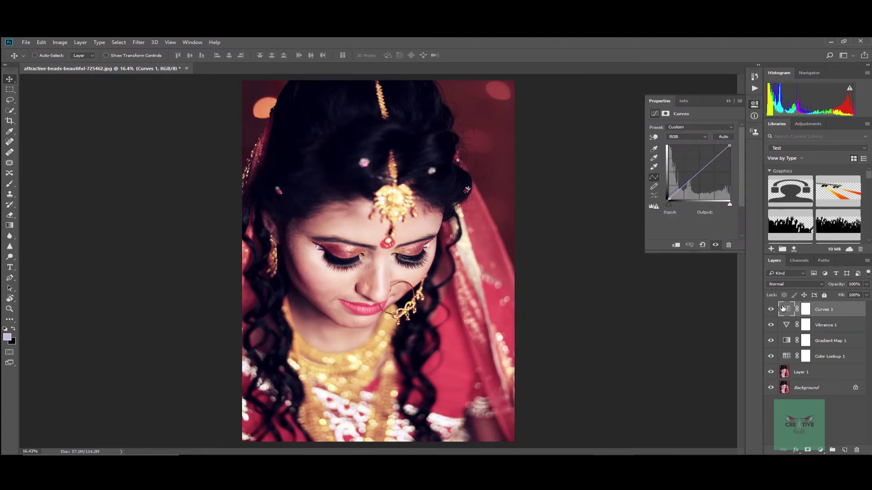
click(673, 137)
click(684, 158)
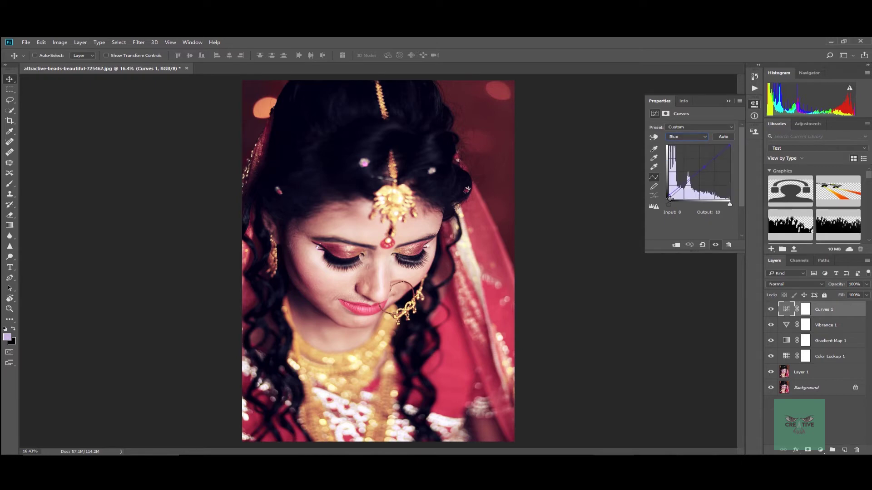
drag(669, 196, 667, 192)
click(727, 101)
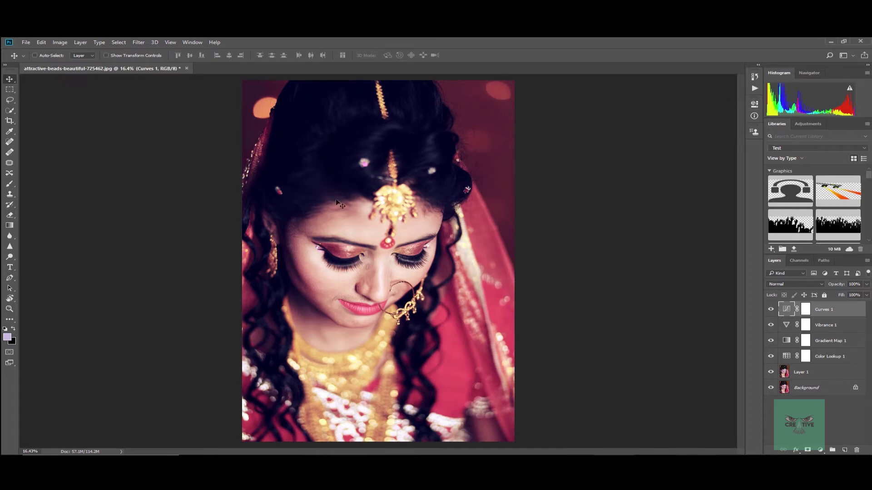
Hide and reshow all edited layers above Background to compare with the original.
scroll(338, 202, up, 2)
scroll(334, 178, down, 3)
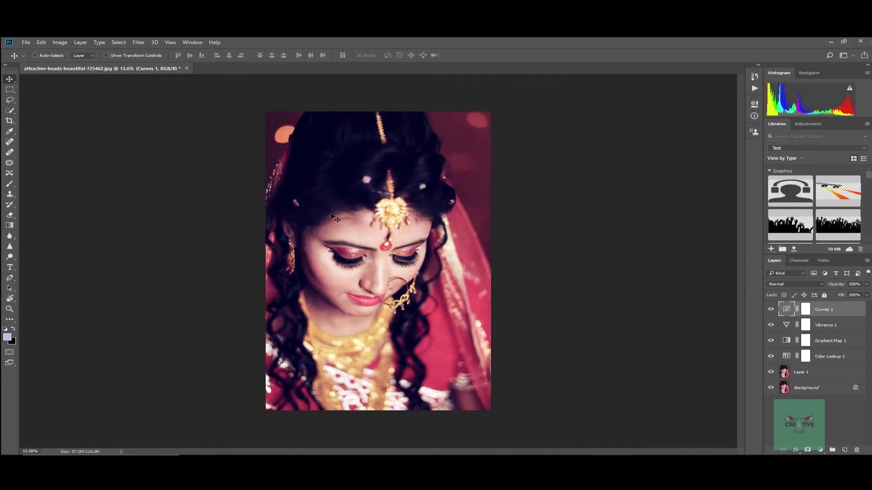
drag(770, 356, 772, 301)
drag(770, 356, 771, 309)
scroll(477, 220, up, 3)
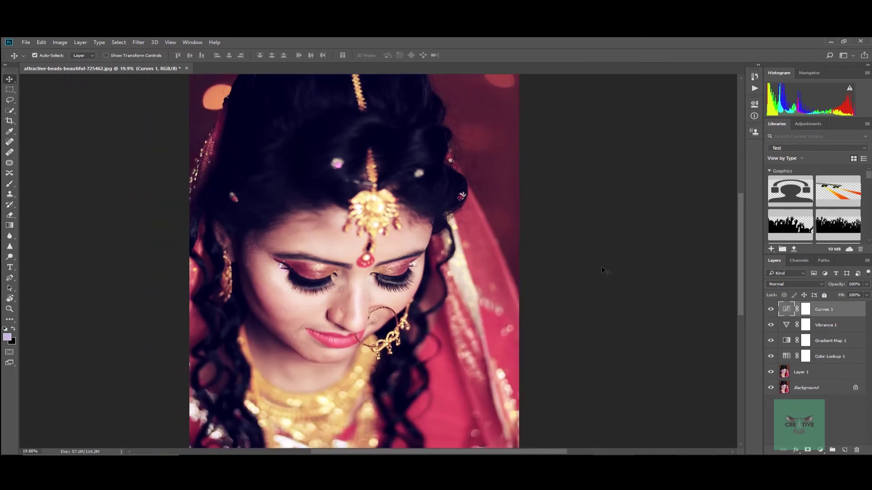
key(ctrl+shift+s)
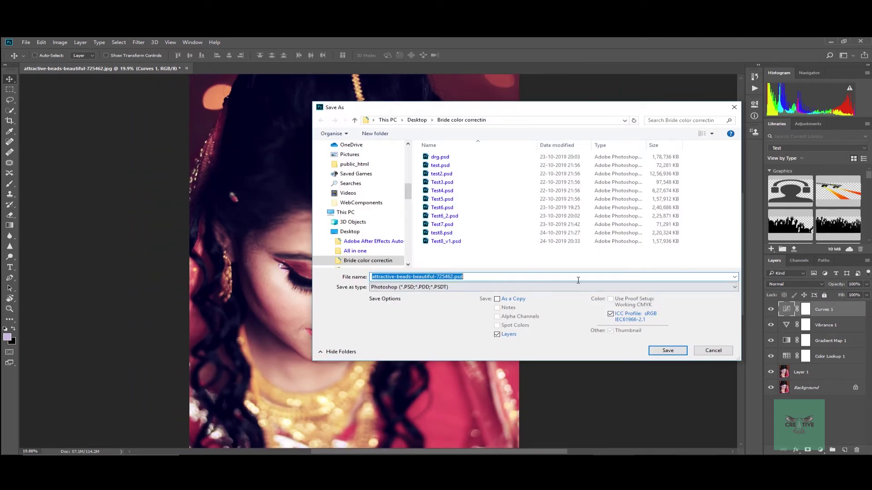
Save the file as Bride_Offtone.psd, accepting the Photoshop format options.
drag(480, 105, 446, 79)
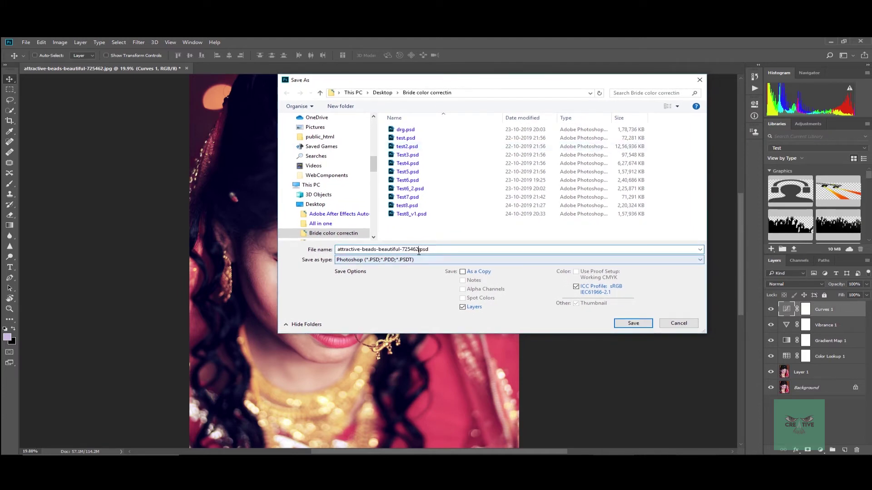
text(Bride)
text(_Off)
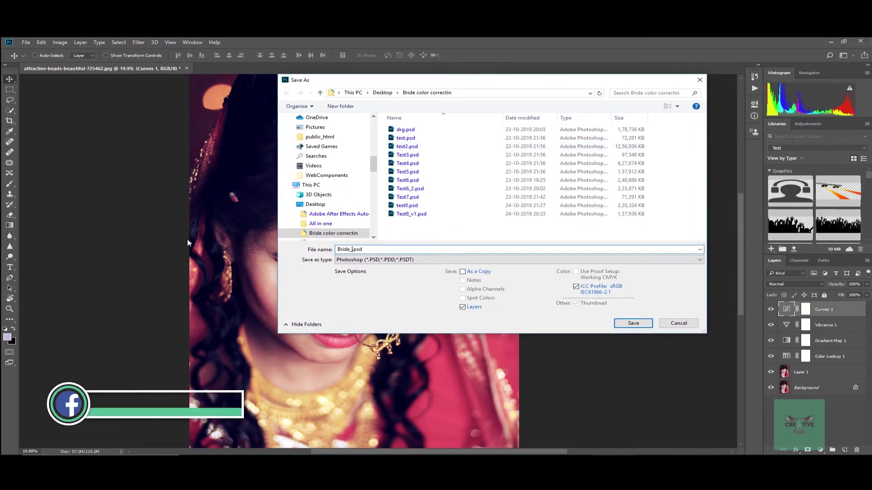
text(tone)
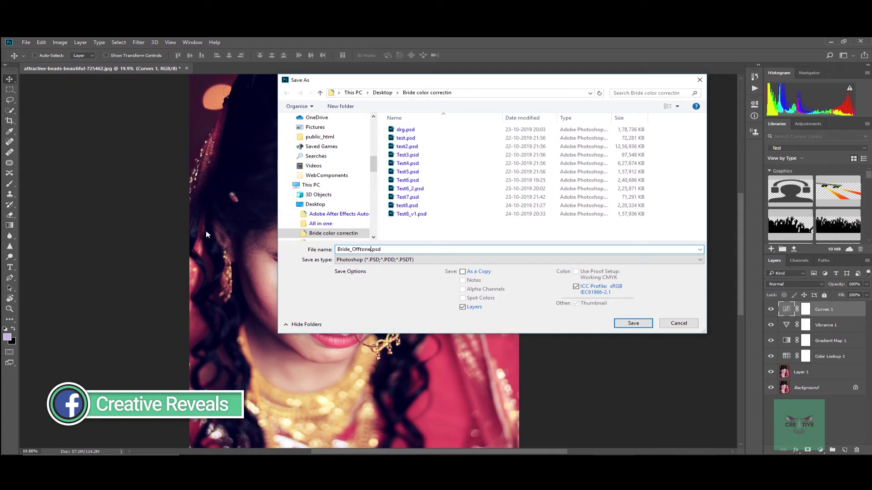
click(642, 324)
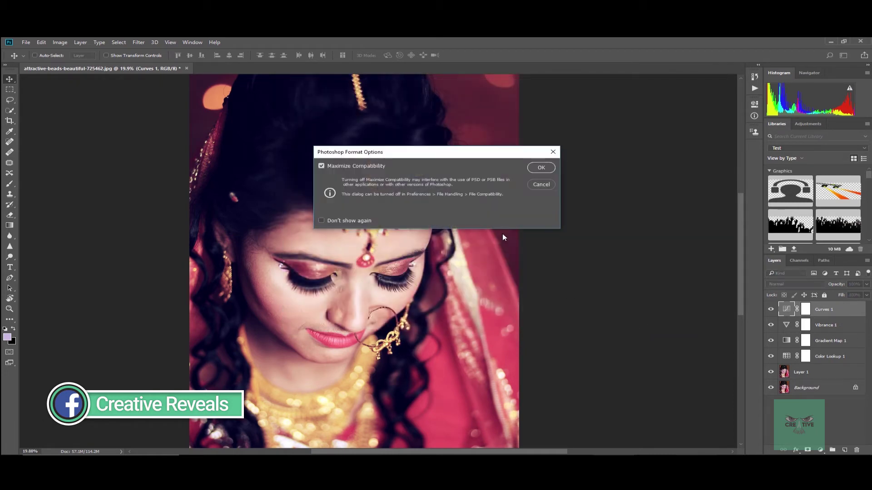
click(537, 168)
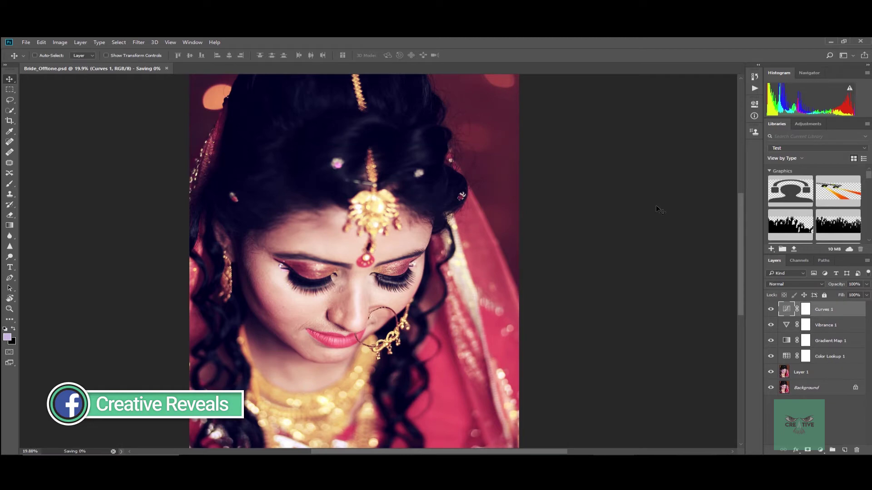
Toggle Curves 1 to compare the image with and without it.
scroll(406, 220, down, 2)
scroll(280, 242, up, 4)
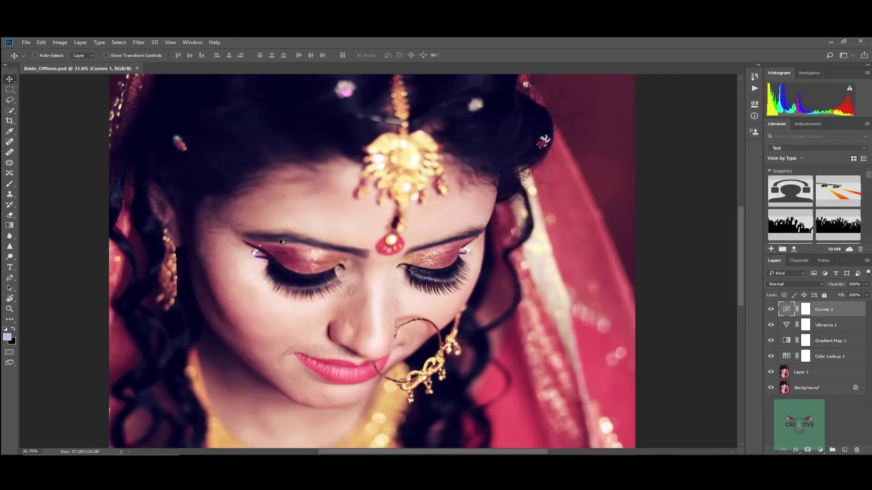
scroll(281, 242, down, 3)
click(770, 309)
click(771, 309)
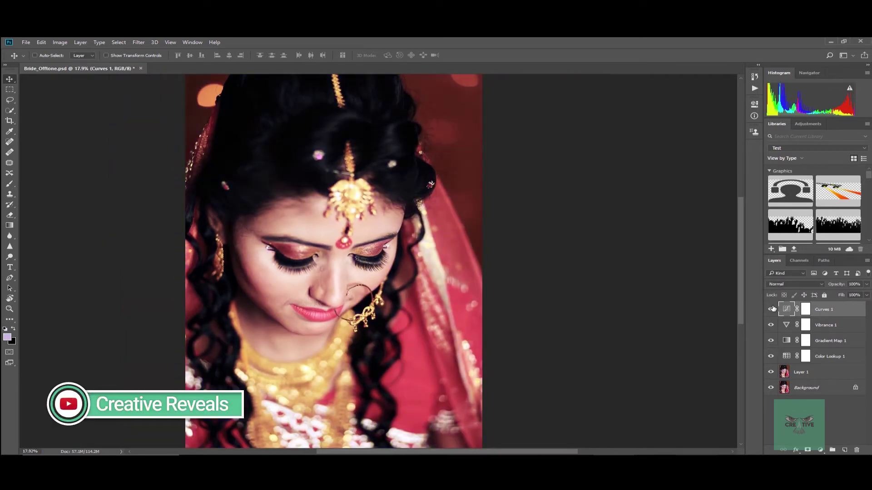
scroll(399, 225, up, 3)
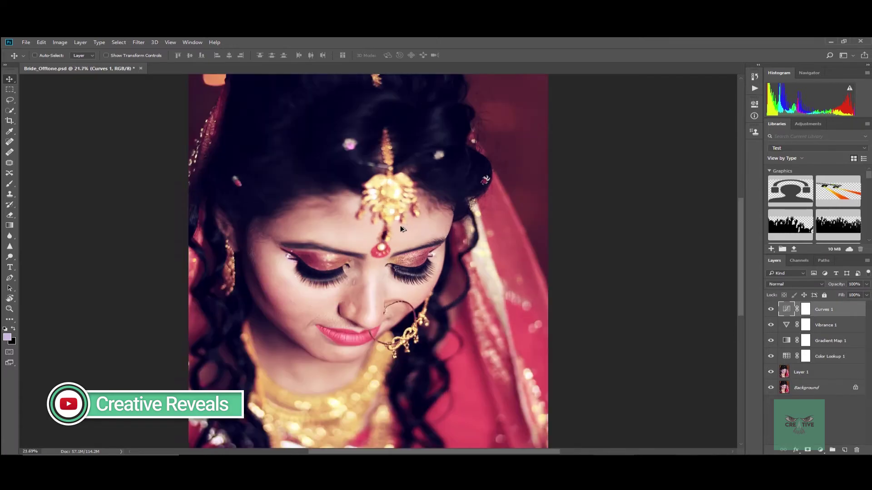
scroll(460, 292, down, 3)
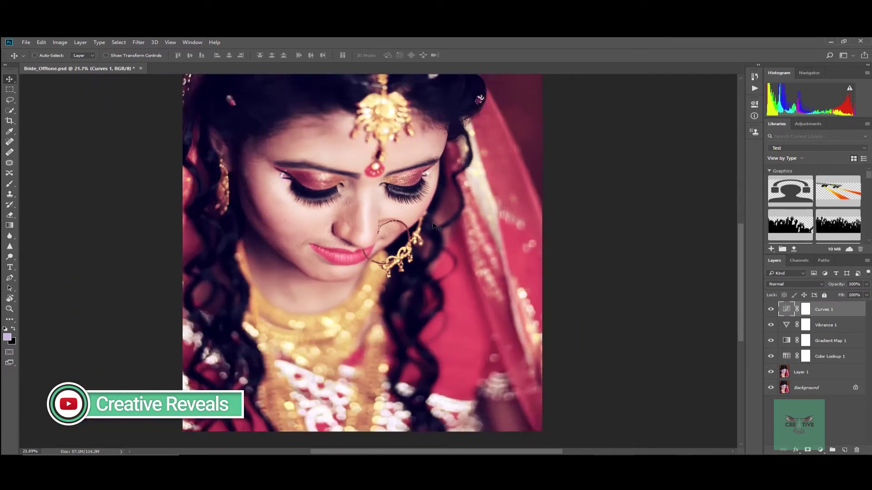
scroll(347, 227, up, 2)
scroll(348, 227, down, 1)
scroll(347, 227, right, 1)
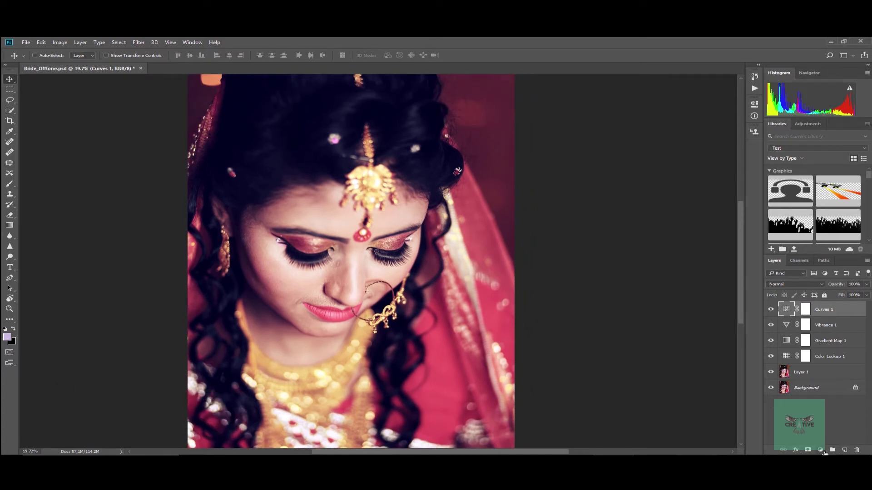
Add a Hue/Saturation layer and target the reds by sampling them in the photo.
click(820, 450)
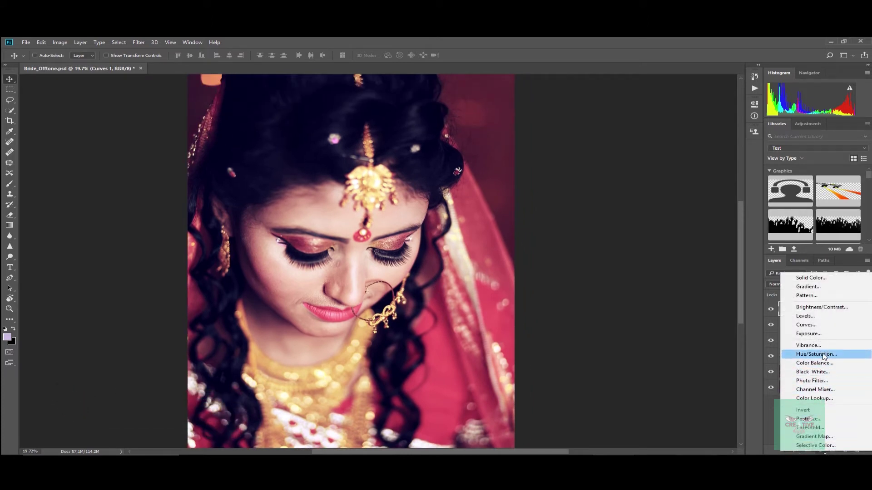
click(815, 354)
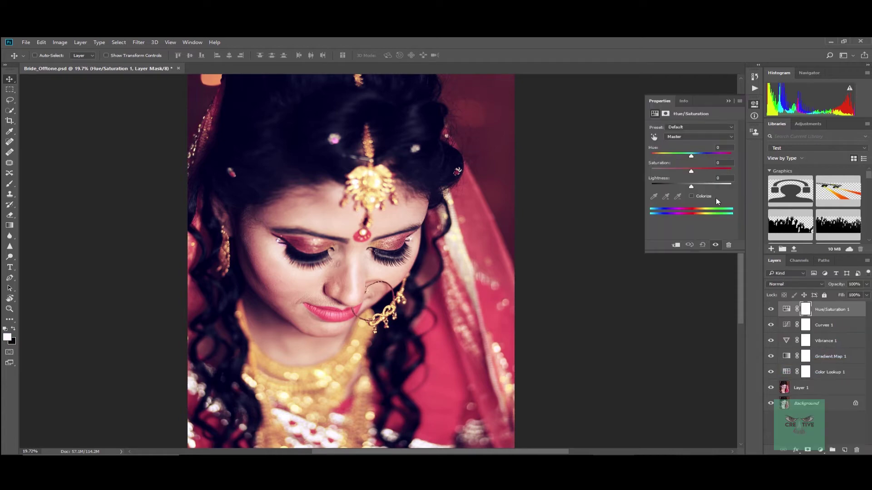
click(654, 138)
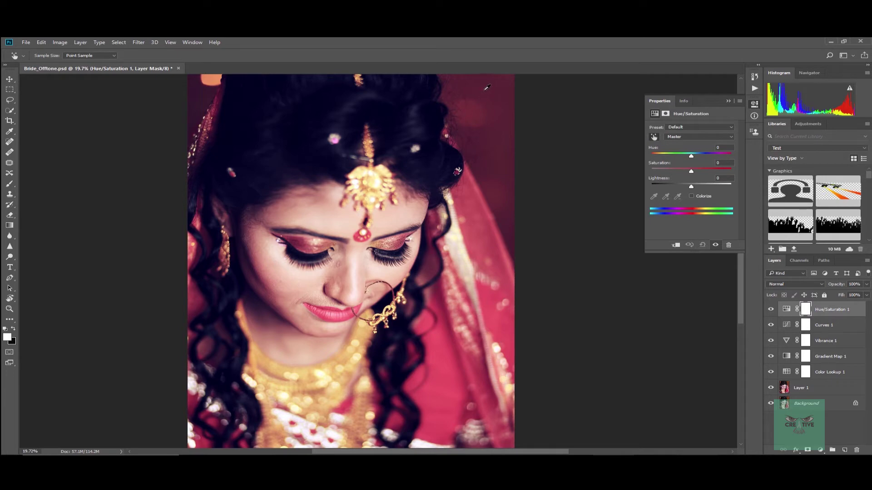
click(487, 88)
drag(443, 167, 431, 189)
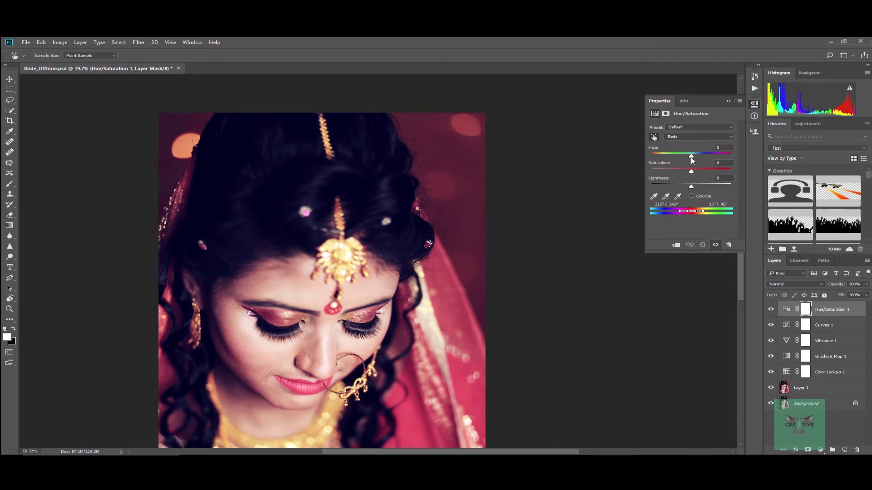
Adjust the reds to hue -1, saturation +7 and lightness -22.
mouse_move(692, 157)
mouse_down()
mouse_move(681, 158)
mouse_move(707, 159)
mouse_move(688, 165)
mouse_up()
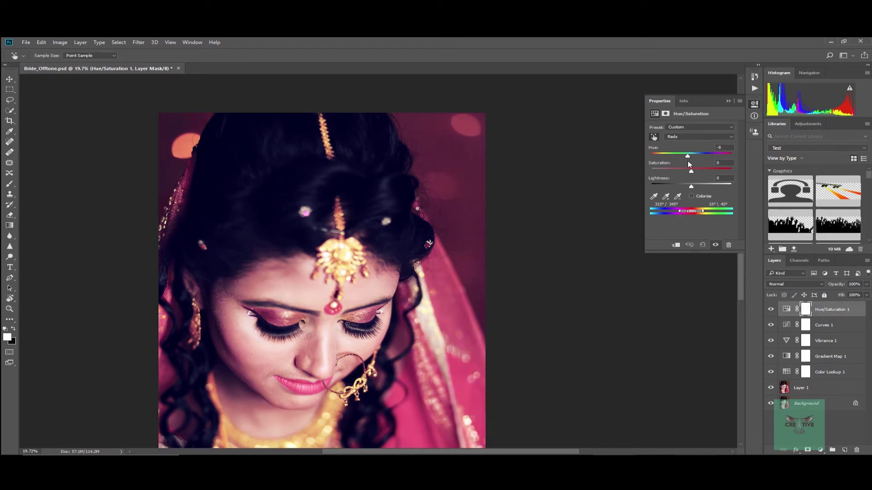
mouse_move(692, 188)
mouse_down()
mouse_move(681, 188)
mouse_move(687, 173)
mouse_up()
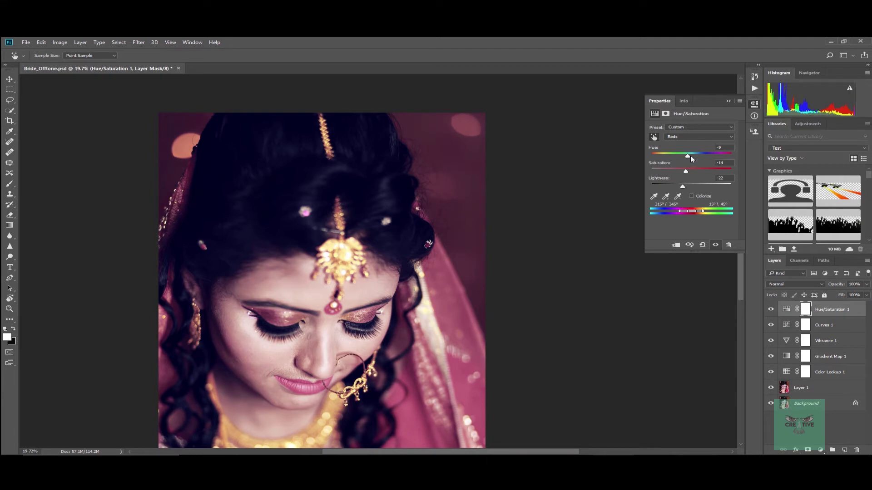
drag(691, 157, 691, 157)
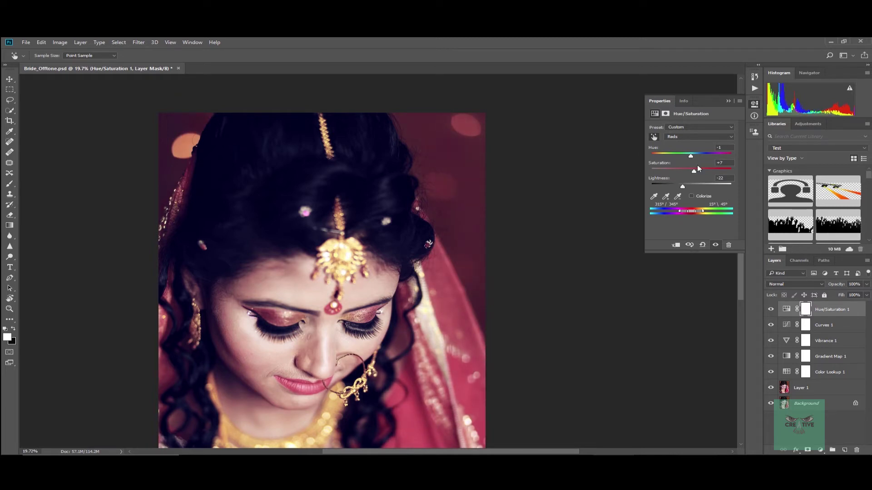
click(728, 101)
scroll(332, 167, down, 2)
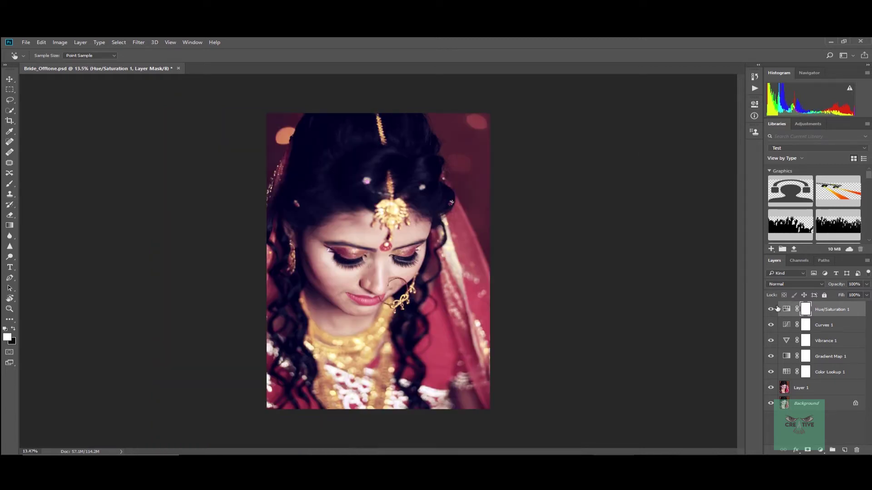
Switch to the Move tool and select the Color Lookup 1 layer.
key(v)
scroll(401, 276, down, 1)
scroll(401, 276, up, 3)
scroll(401, 276, up, 2)
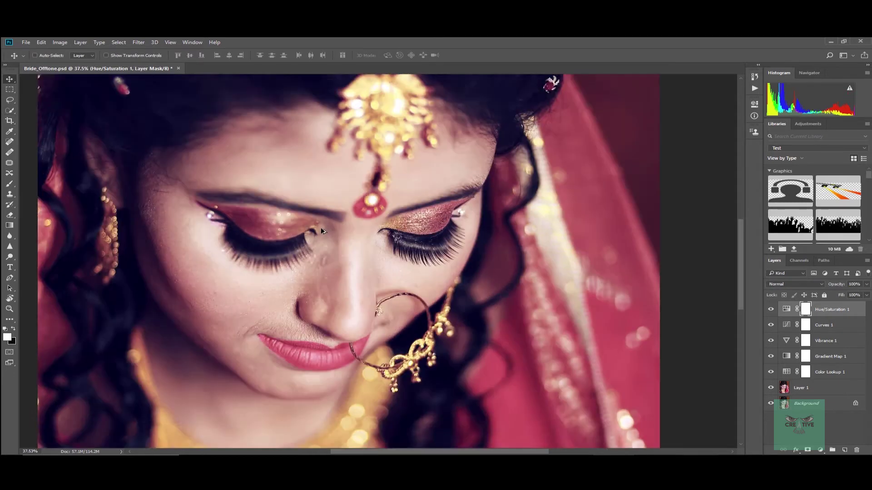
scroll(402, 234, down, 5)
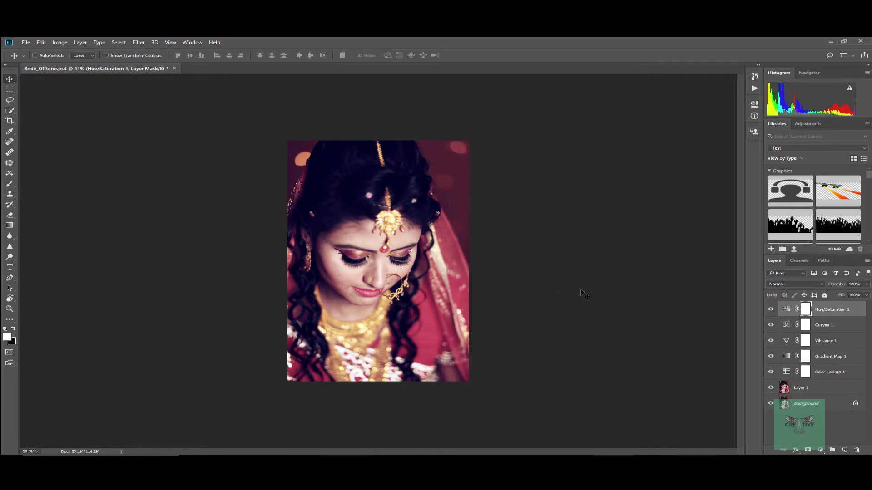
scroll(410, 268, up, 1)
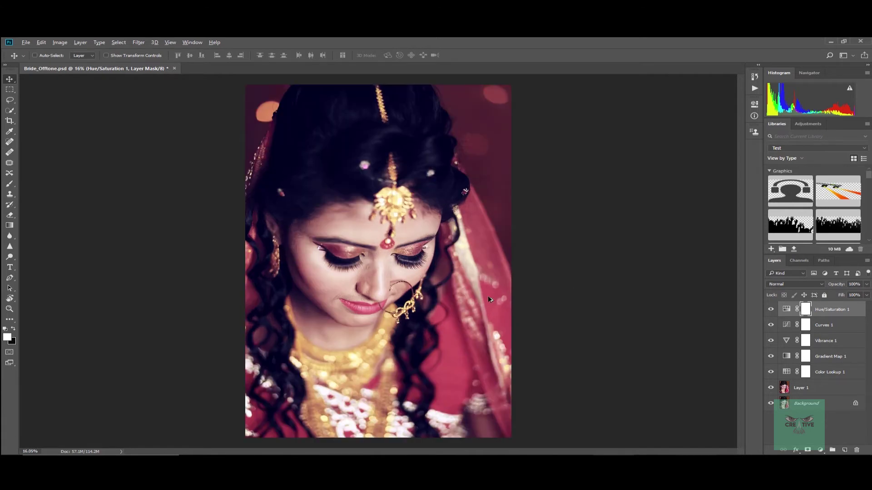
scroll(578, 306, down, 1)
scroll(579, 314, up, 1)
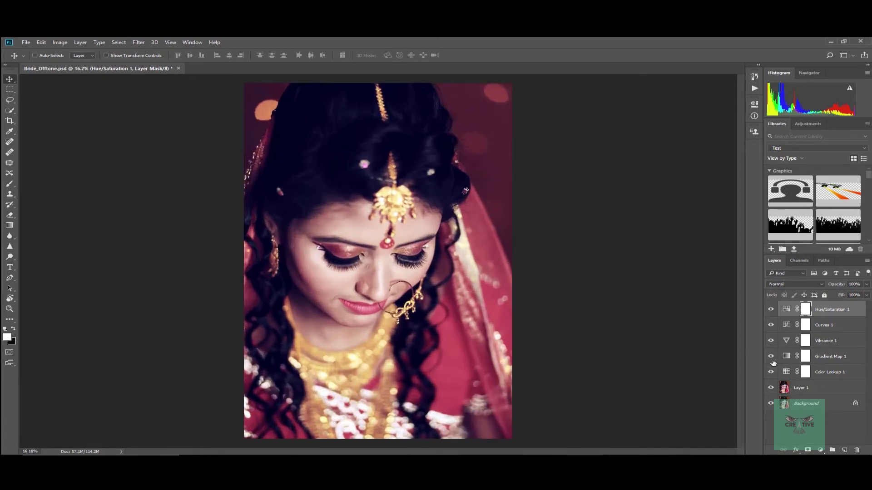
click(820, 372)
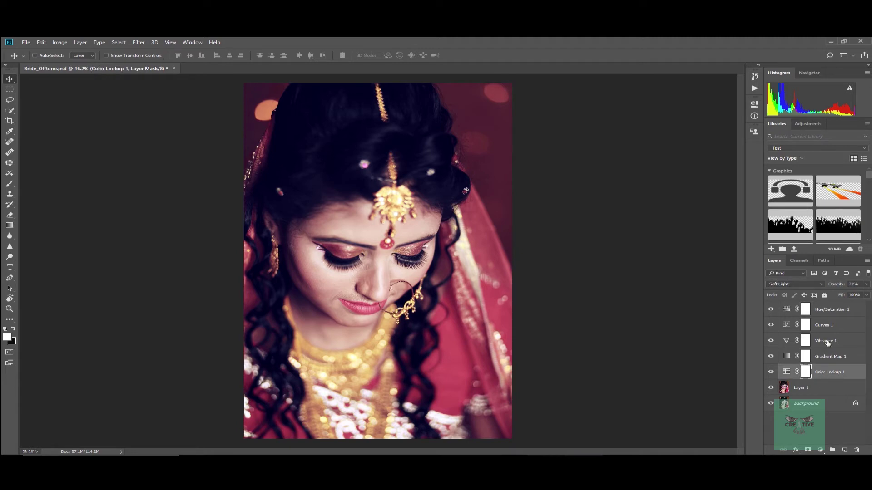
Group the five adjustment layers, name the group Color_tone, and stamp visible layers into Layer 2.
shift+click(827, 310)
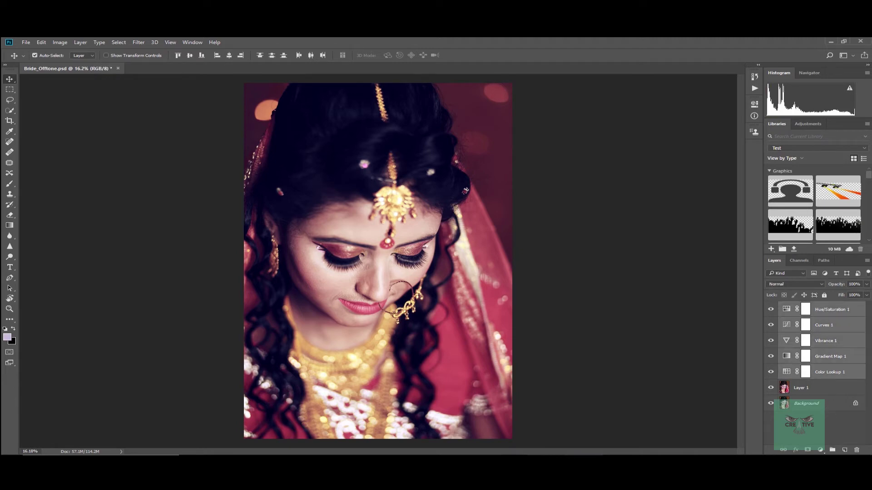
key(ctrl+g)
double_click(805, 306)
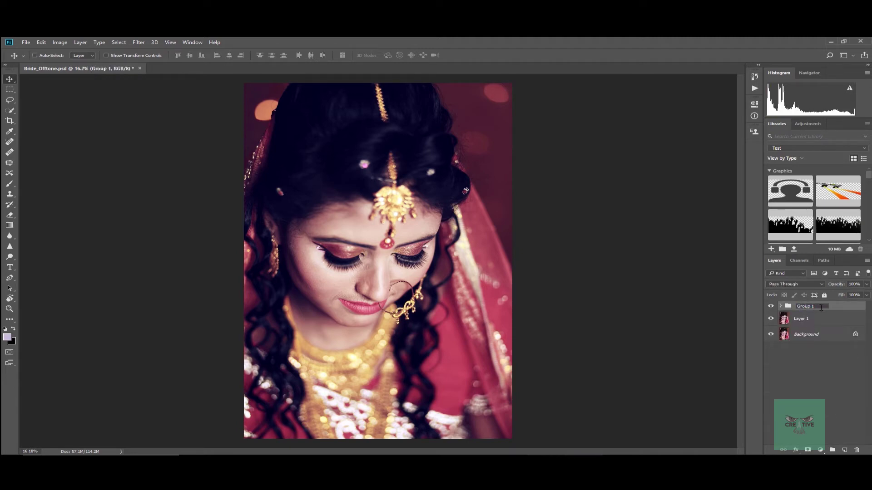
text(Color_tone)
key(Return)
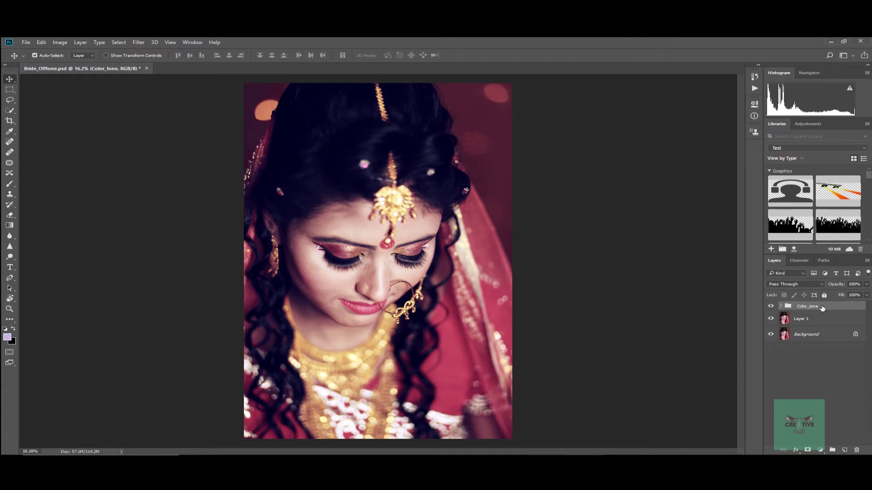
key(ctrl+alt+shift+e)
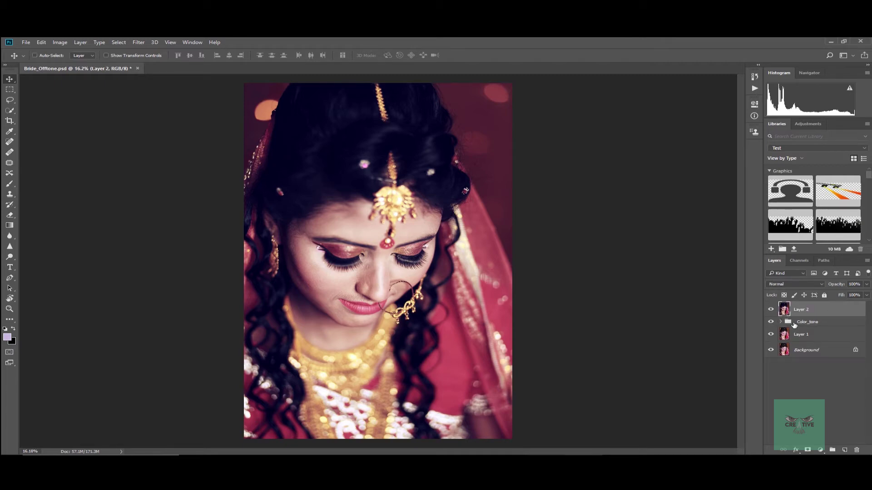
click(139, 43)
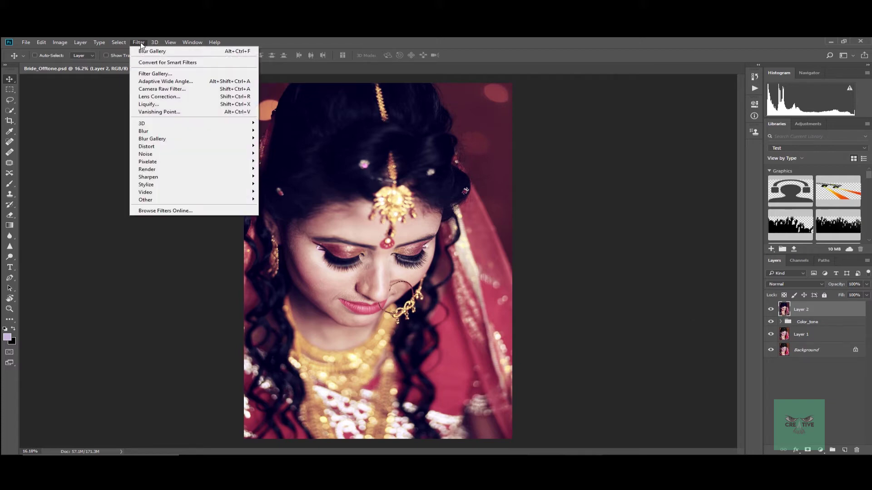
Apply the Camera Raw Filter to Layer 2 and shift the reds' HSL hue slightly left.
click(162, 91)
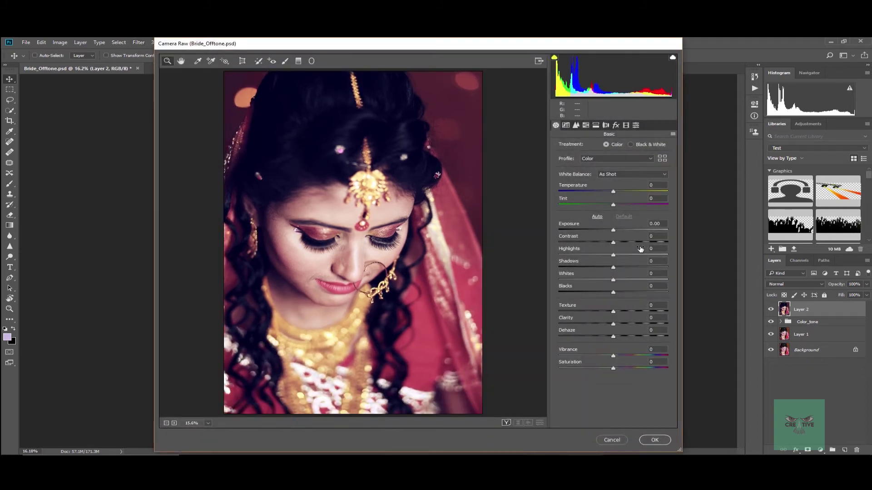
click(585, 126)
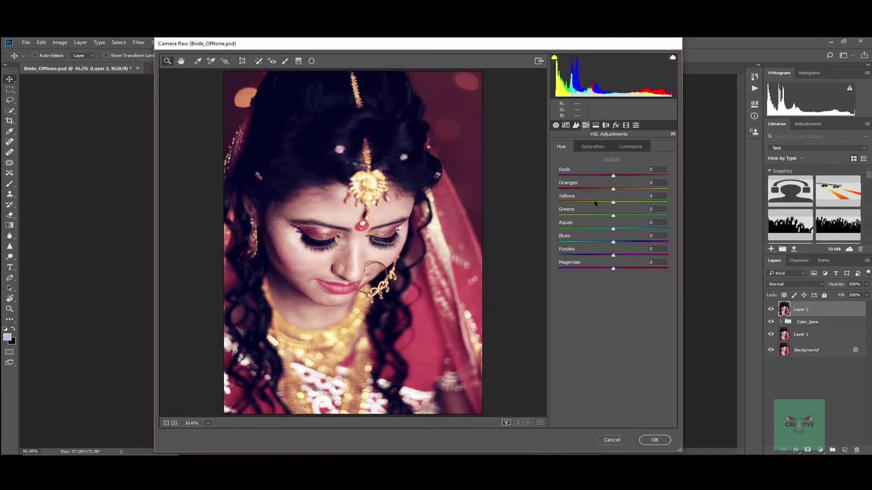
drag(613, 176, 605, 176)
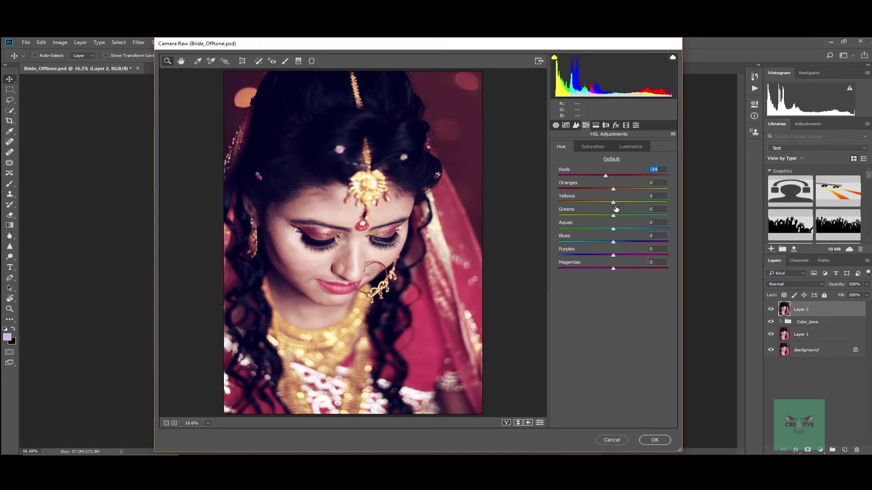
Set HSL saturation to Reds -24 and Yellows +32.
click(593, 147)
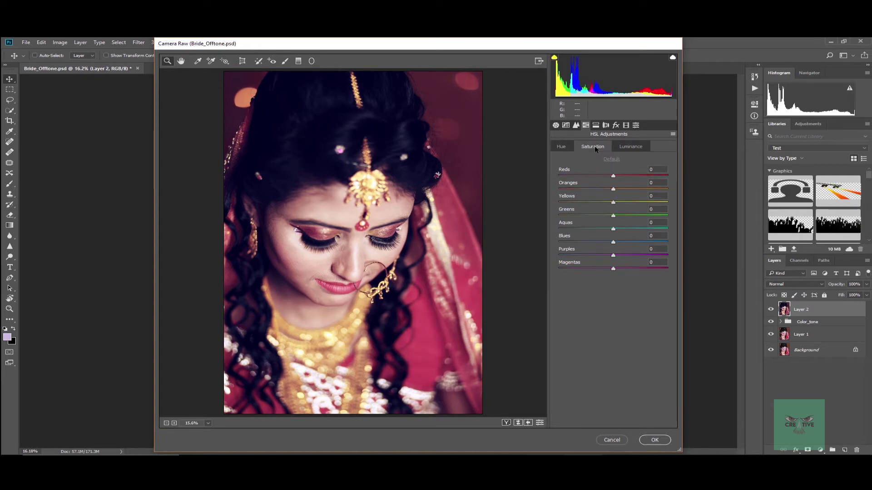
drag(611, 177, 599, 177)
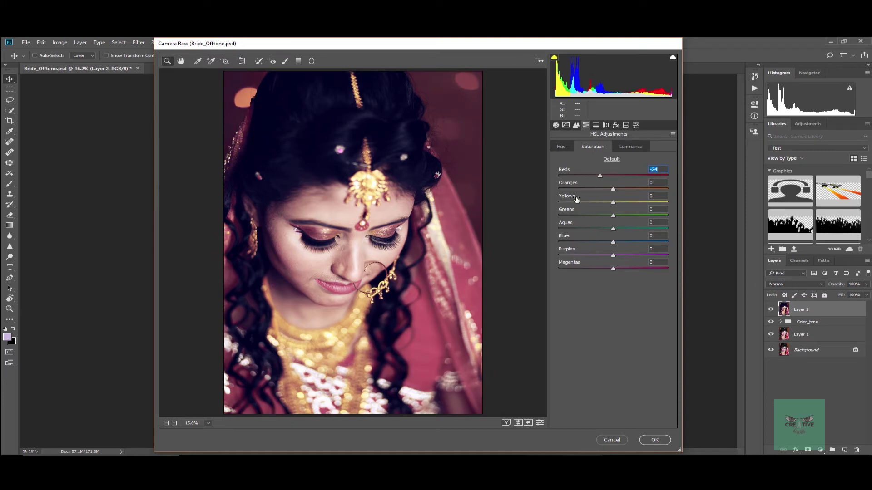
drag(613, 203, 637, 202)
drag(634, 204, 630, 206)
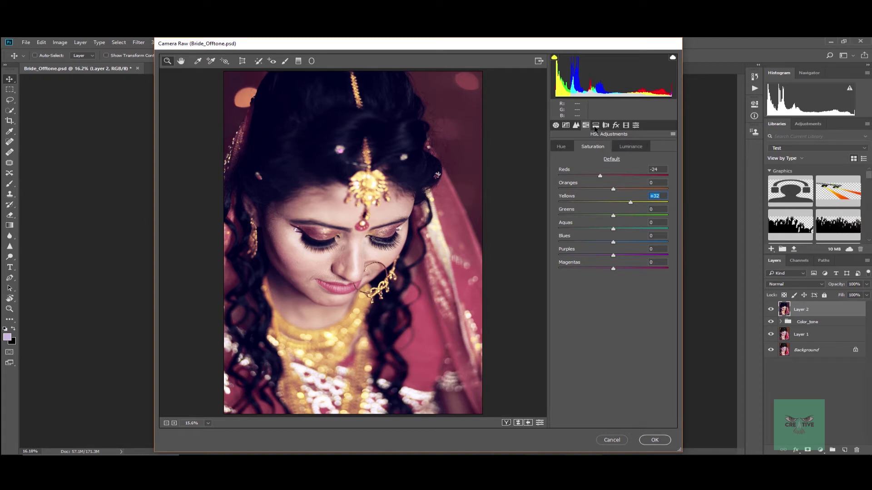
click(595, 126)
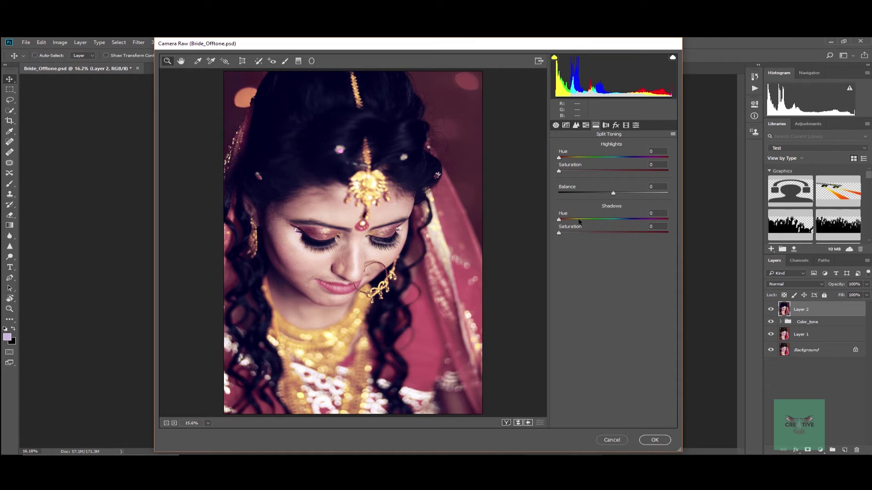
Tint the shadows at hue 42, saturation 14 and add a -58 lens vignette.
drag(560, 236, 573, 221)
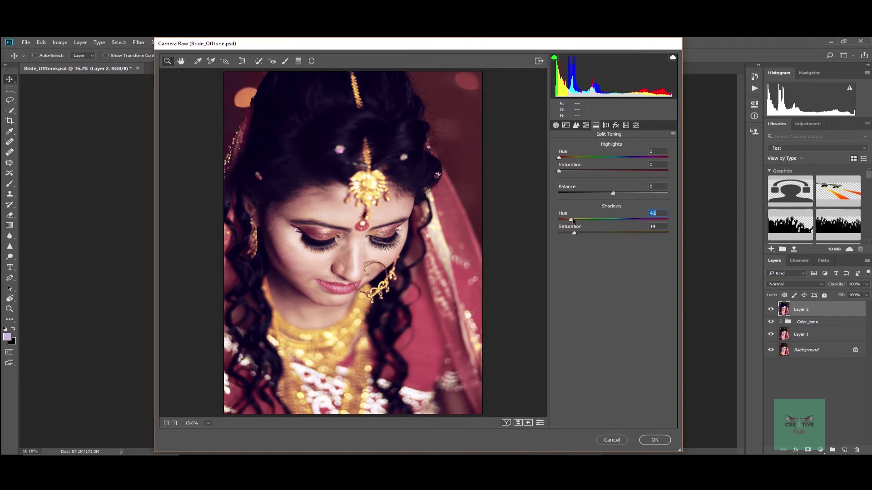
click(605, 125)
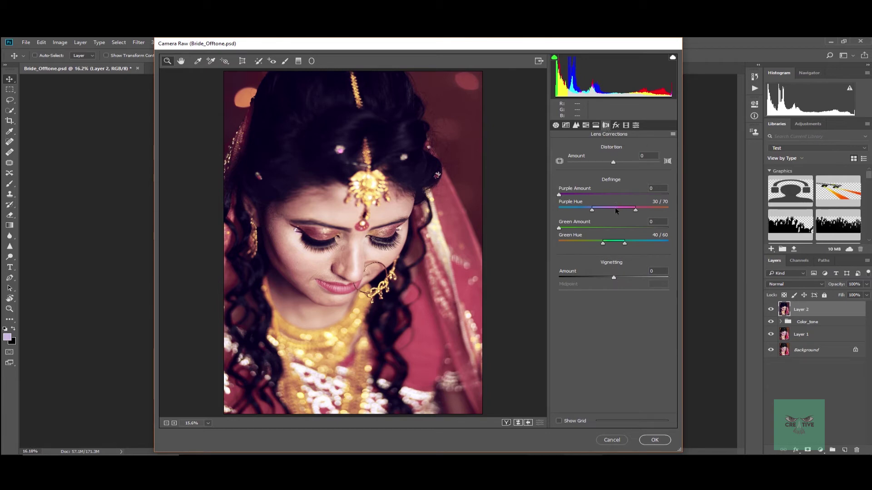
drag(613, 277, 590, 292)
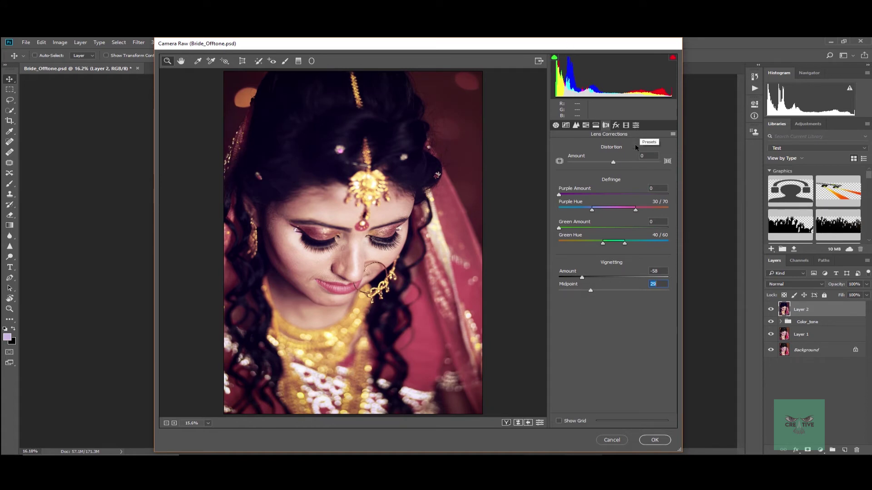
Apply the Camera Raw adjustments to Layer 2.
click(616, 125)
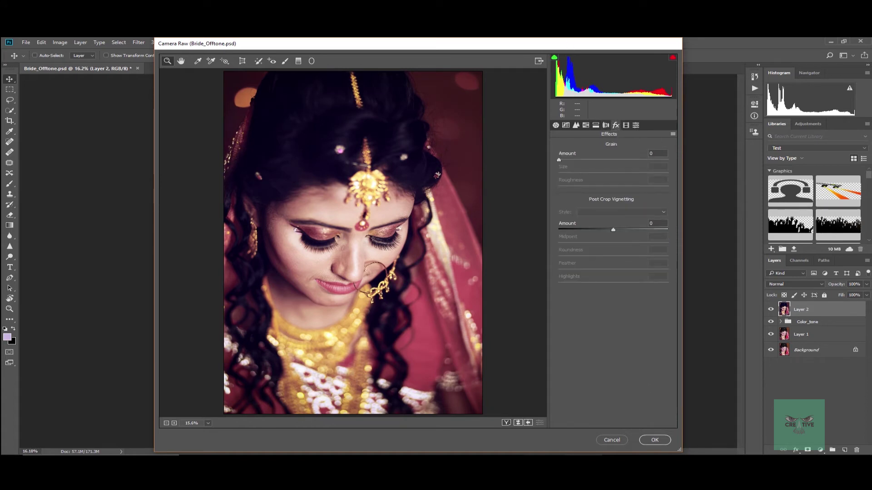
click(654, 440)
scroll(385, 225, up, 3)
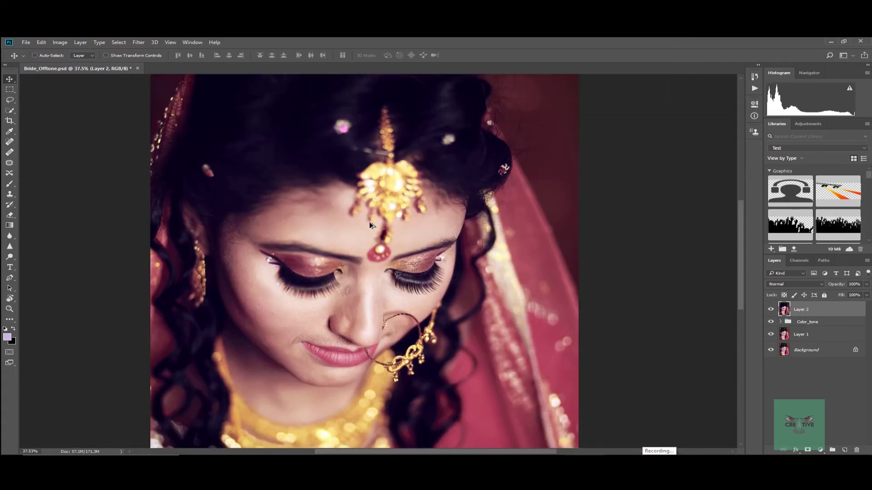
scroll(369, 224, down, 2)
click(771, 310)
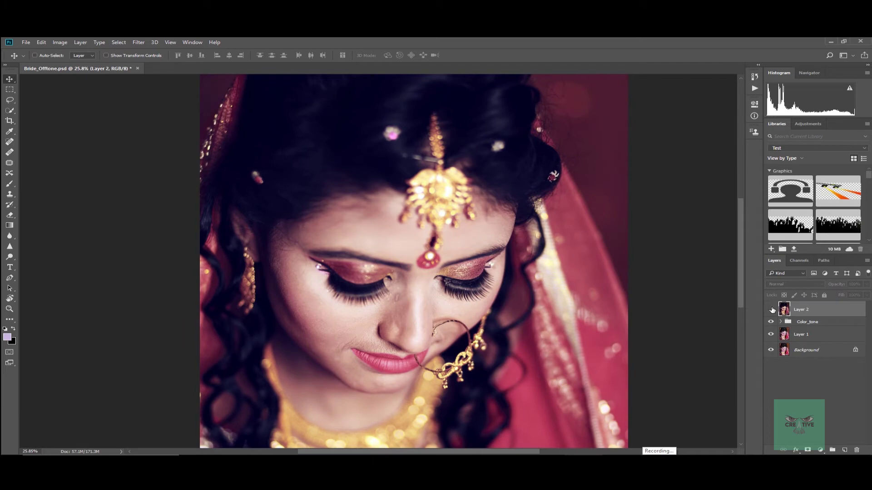
click(771, 310)
click(771, 335)
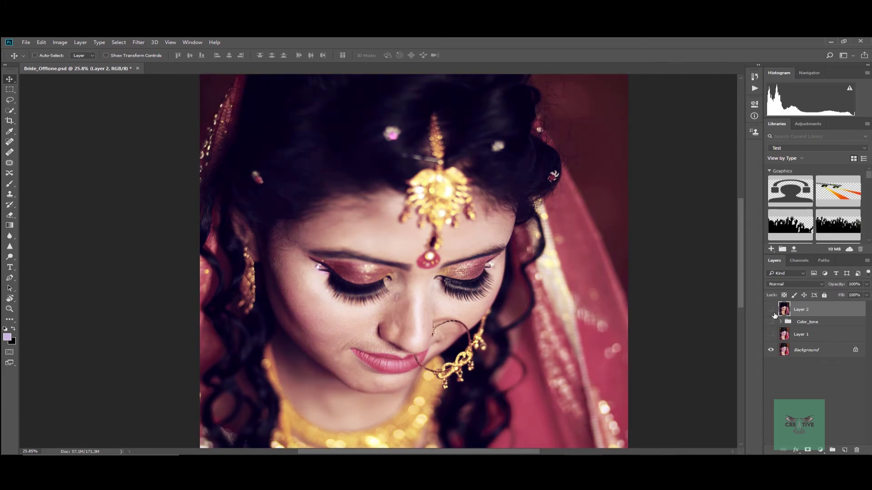
click(771, 321)
scroll(245, 169, down, 2)
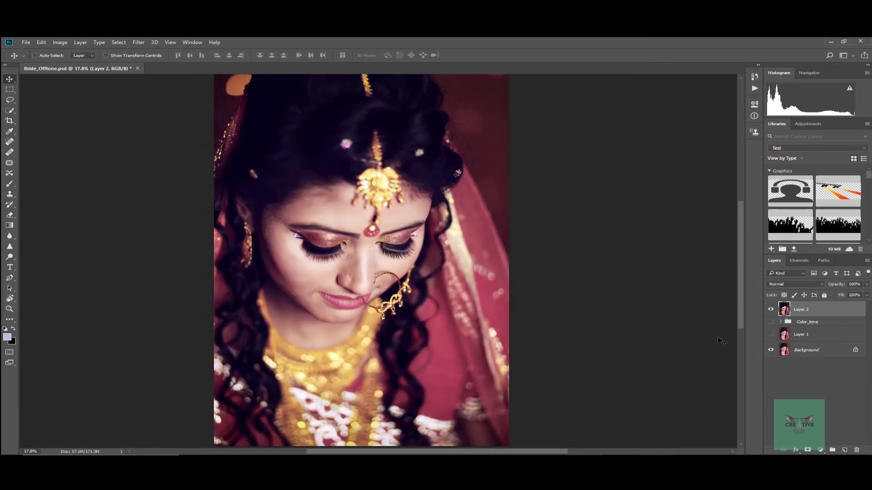
click(772, 310)
click(771, 310)
click(771, 321)
click(771, 334)
scroll(295, 202, up, 4)
scroll(240, 190, up, 3)
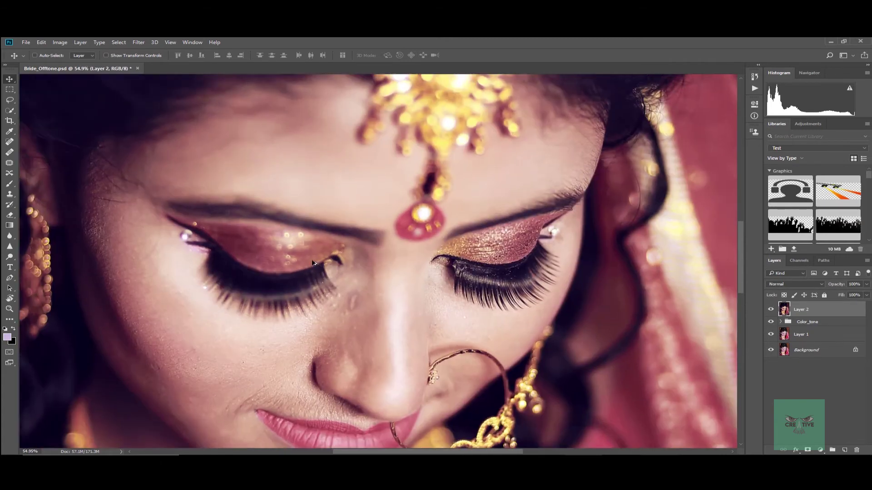
scroll(282, 232, down, 10)
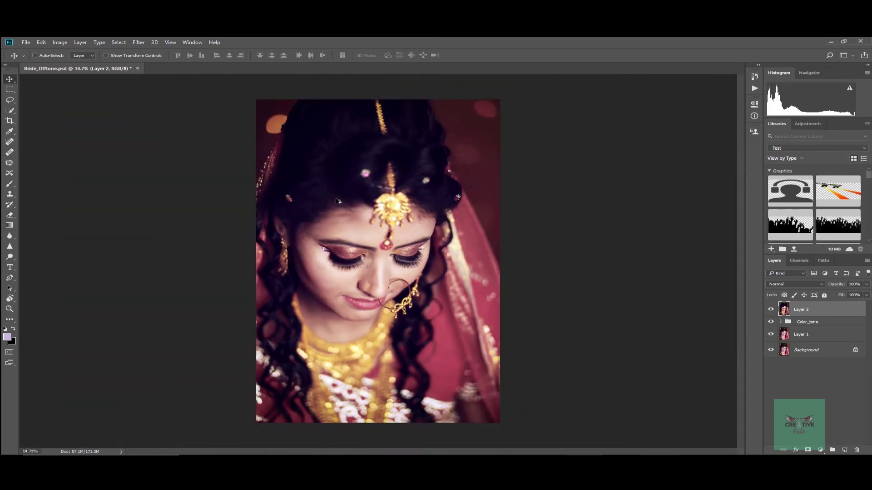
scroll(456, 221, up, 1)
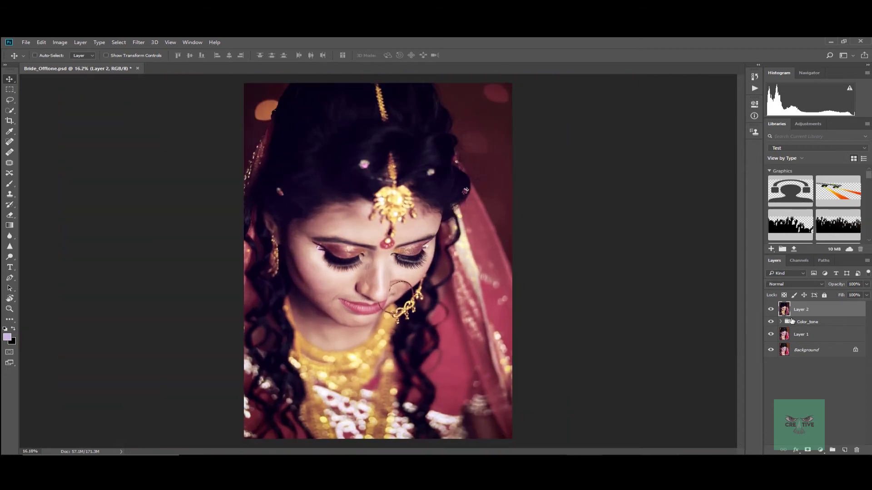
right_click(824, 310)
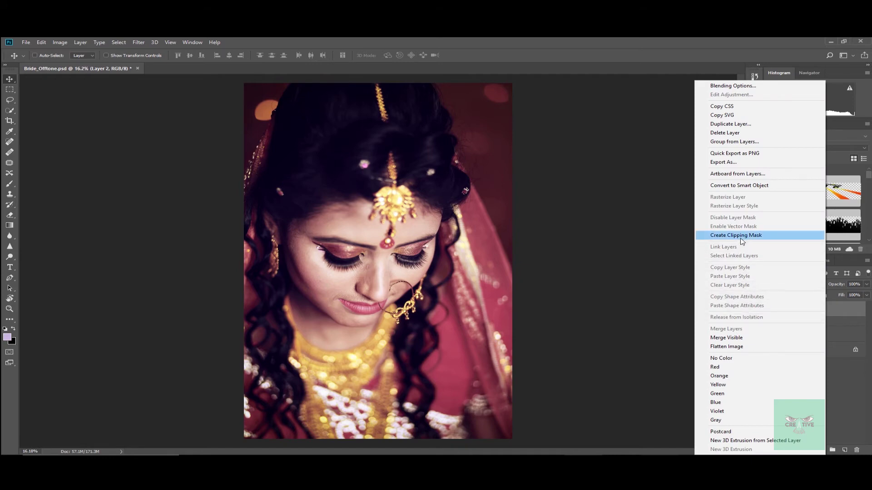
Convert Layer 2 to a smart object and apply the Iris Blur filter to it.
click(753, 190)
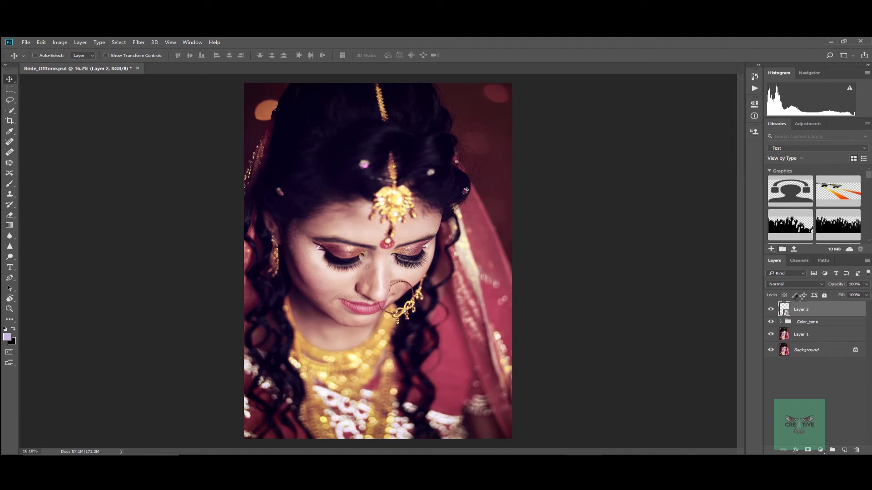
click(140, 43)
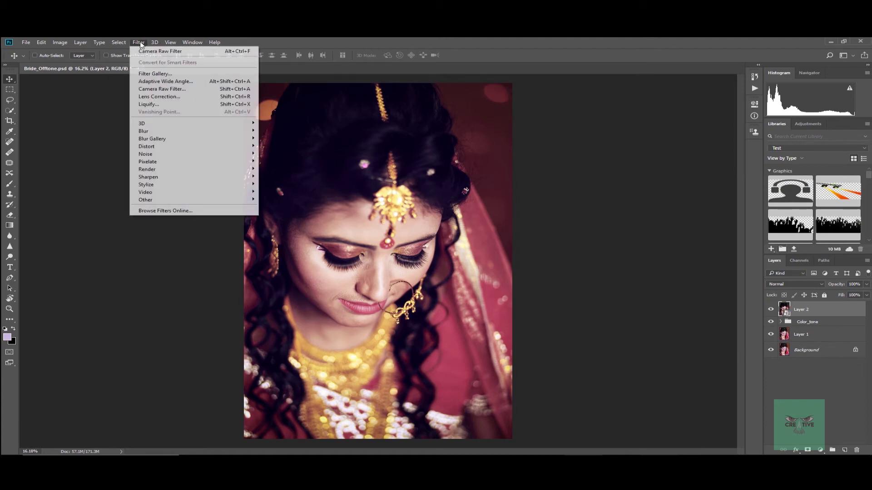
mouse_move(181, 140)
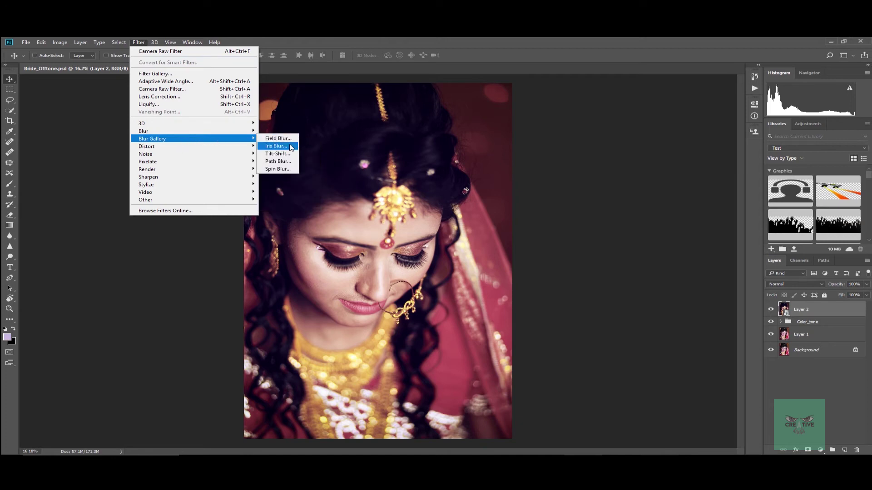
click(289, 147)
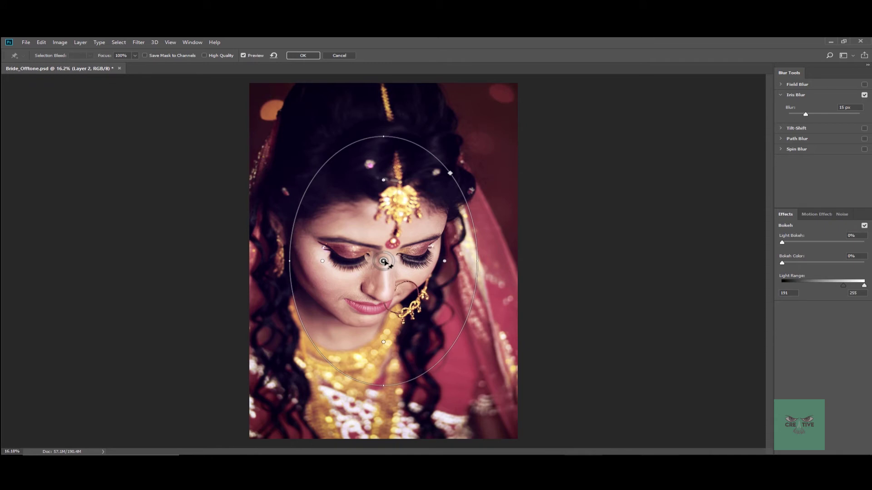
Shape the iris blur ellipse around the bride's face and apply a 15 px blur.
drag(384, 263, 366, 258)
drag(366, 337, 365, 332)
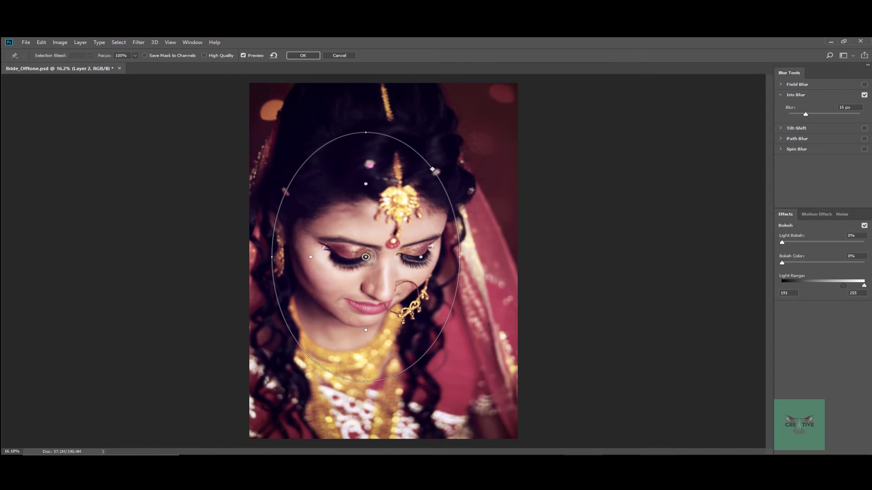
drag(273, 256, 257, 257)
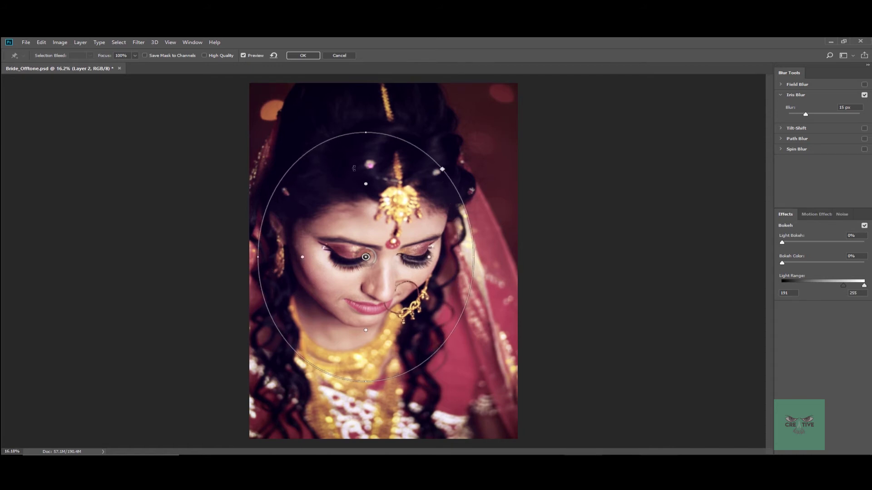
key(ctrl+minus)
drag(367, 144, 369, 111)
drag(464, 258, 469, 258)
drag(307, 258, 322, 259)
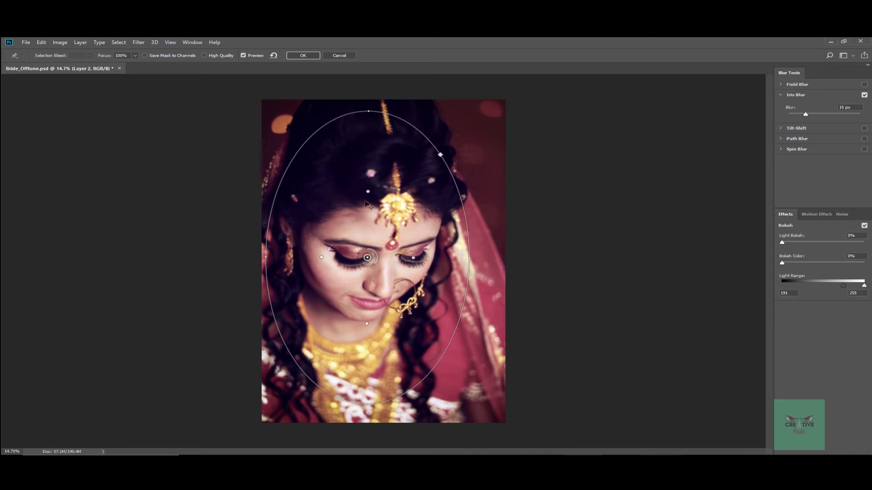
drag(370, 263, 340, 252)
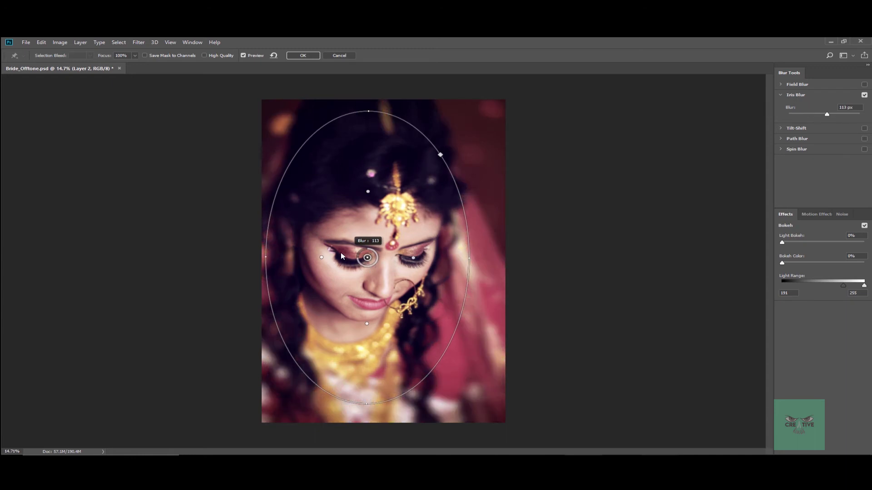
drag(372, 267, 376, 267)
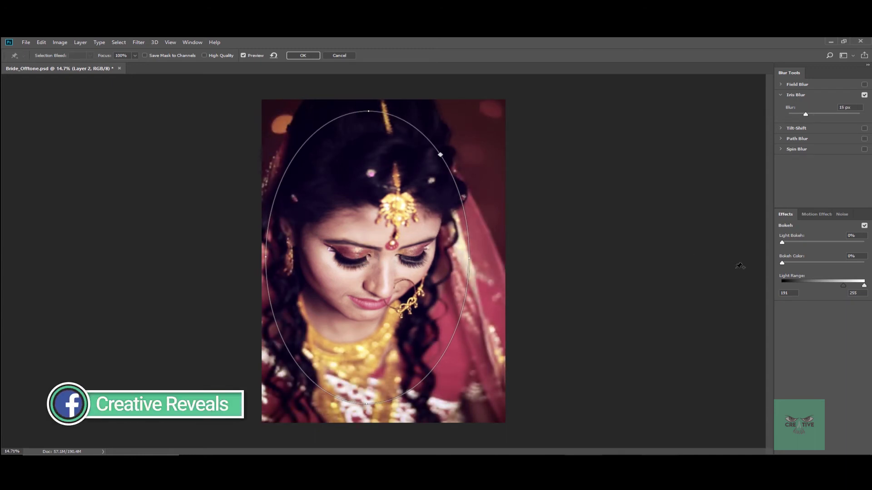
click(302, 56)
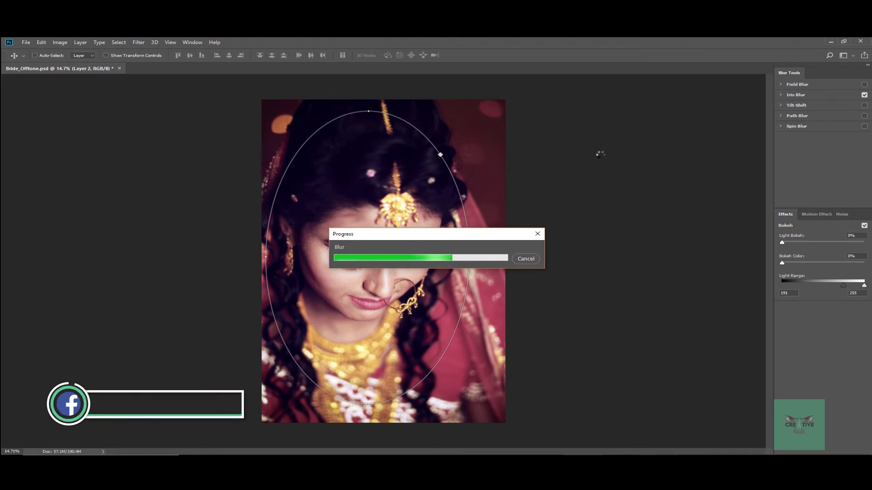
Once the iris blur renders as a smart filter, bring up the adjustment layer types list.
scroll(331, 277, up, 5)
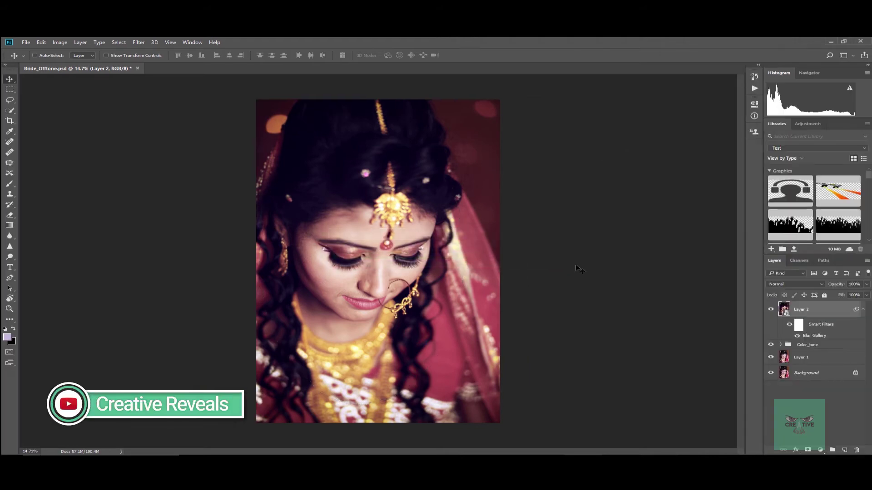
scroll(274, 257, down, 1)
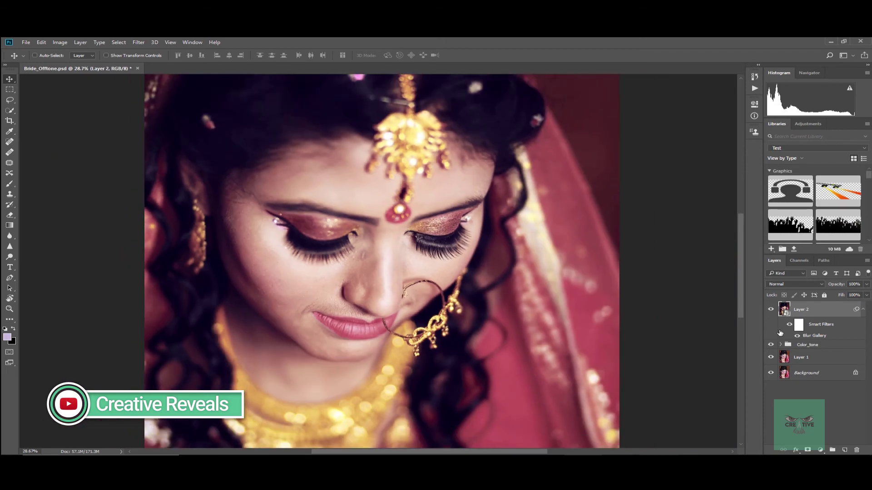
scroll(555, 219, down, 4)
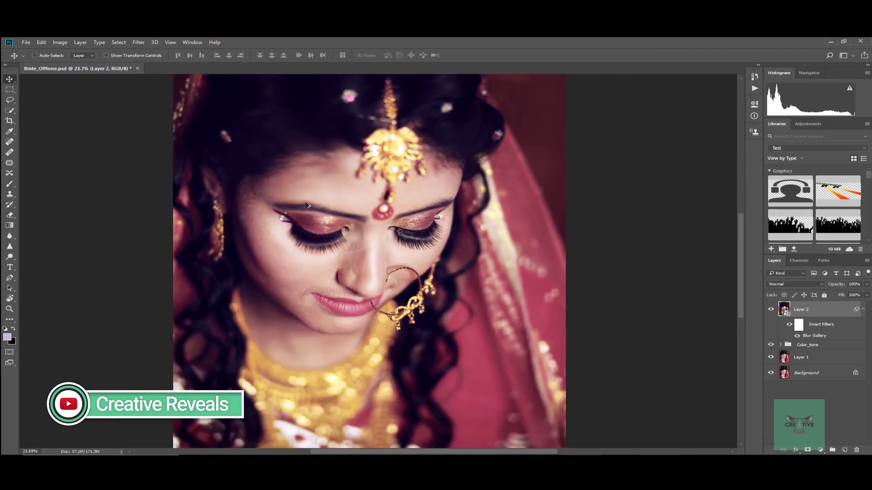
scroll(507, 209, up, 1)
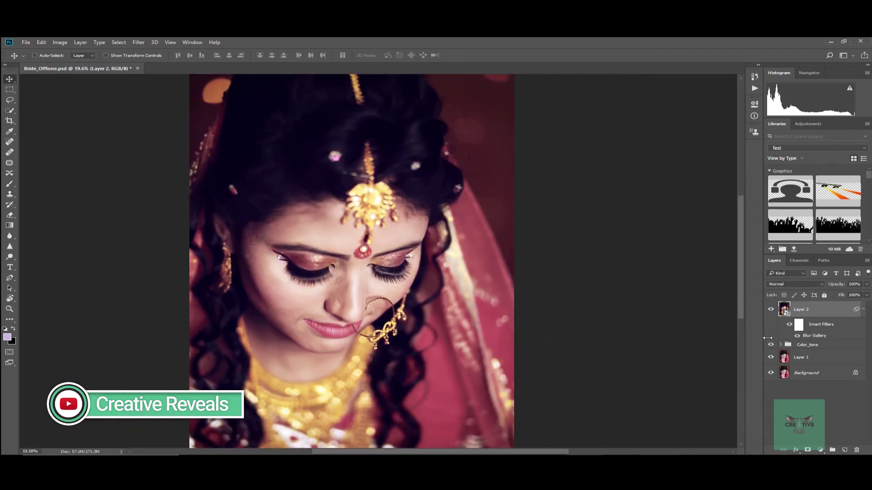
click(820, 449)
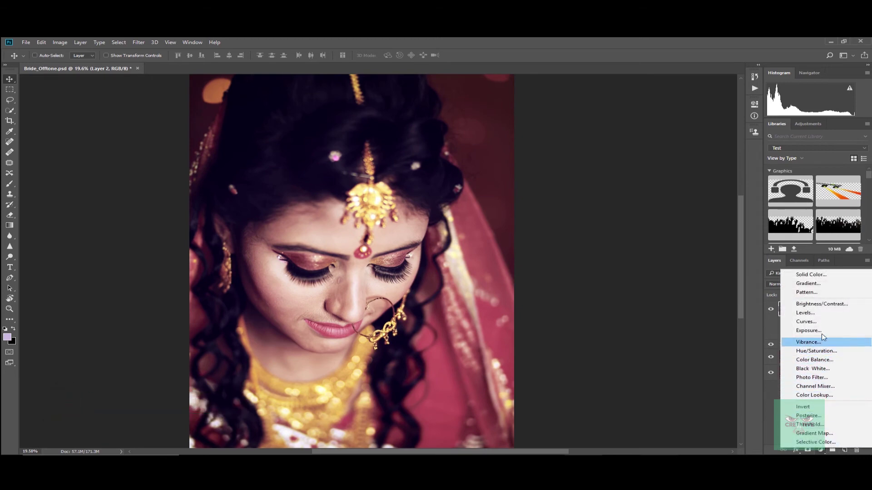
Add a Curves layer lifting the Blue channel black point to output 23, with a midpoint.
click(827, 321)
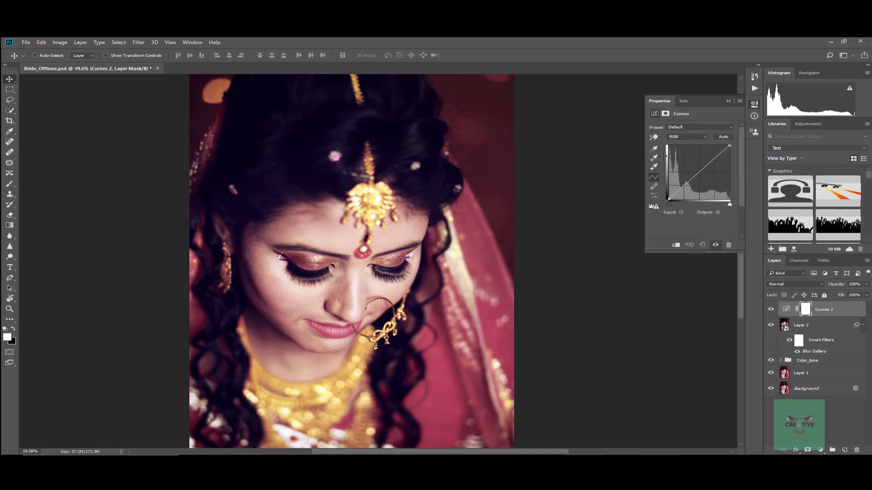
click(680, 137)
click(675, 158)
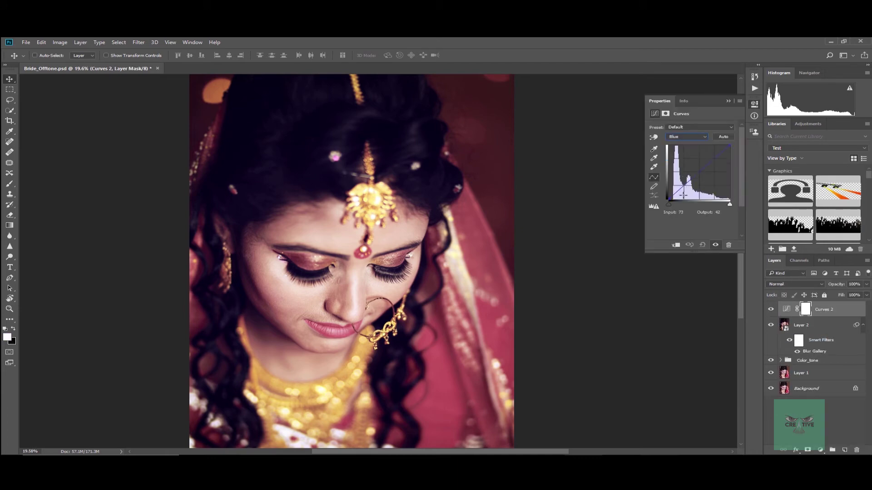
drag(668, 200, 666, 195)
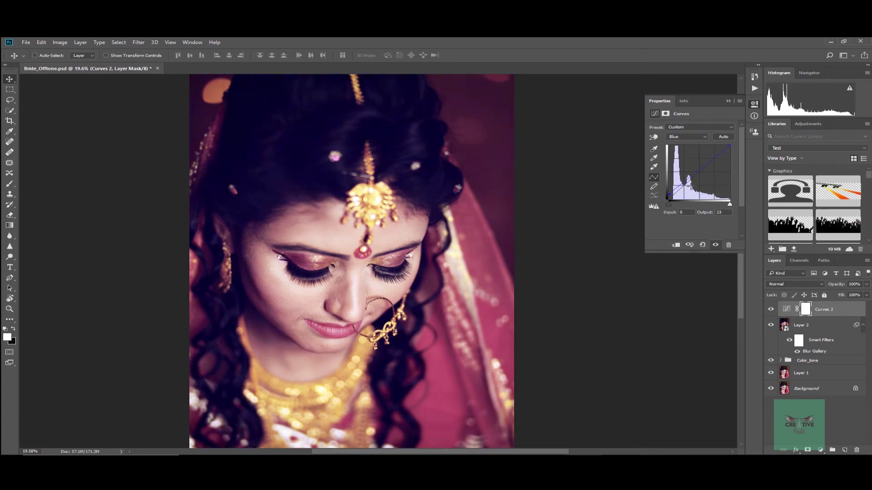
click(698, 172)
Collapse the Properties panel and save Bride_Offtone.psd.
click(728, 101)
scroll(420, 241, down, 5)
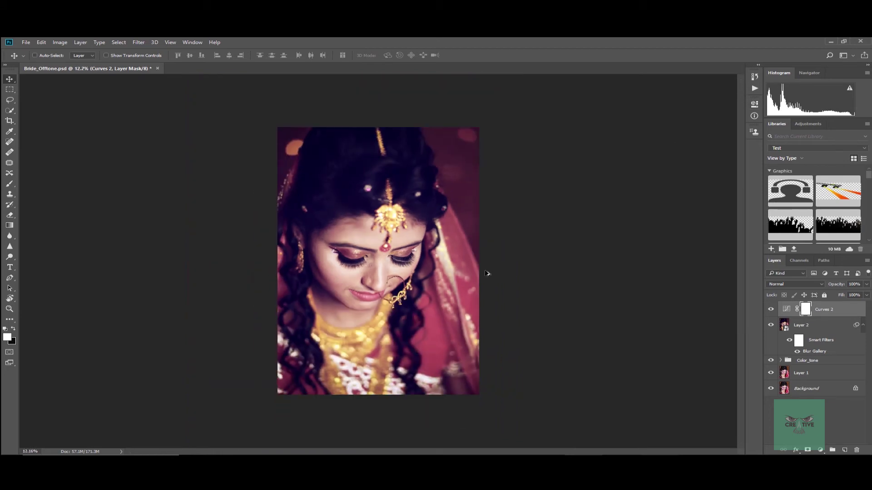
scroll(366, 278, up, 3)
scroll(322, 218, down, 4)
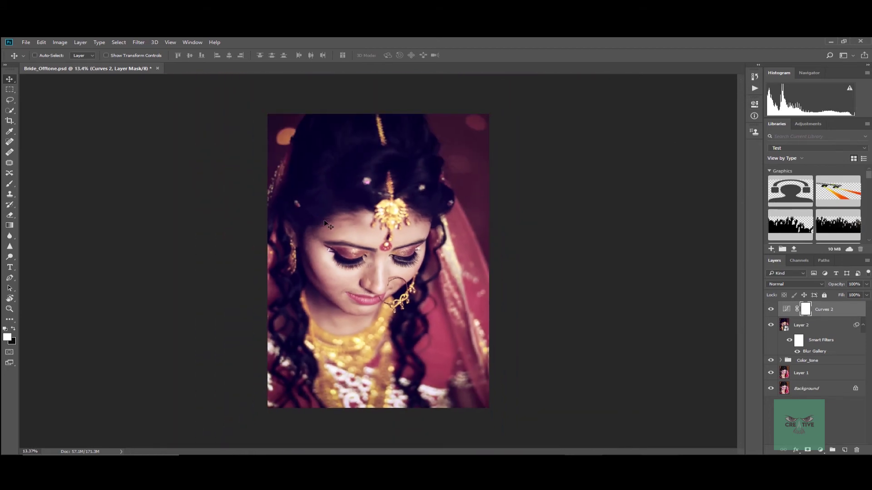
scroll(416, 225, down, 1)
scroll(459, 219, up, 2)
key(ctrl+s)
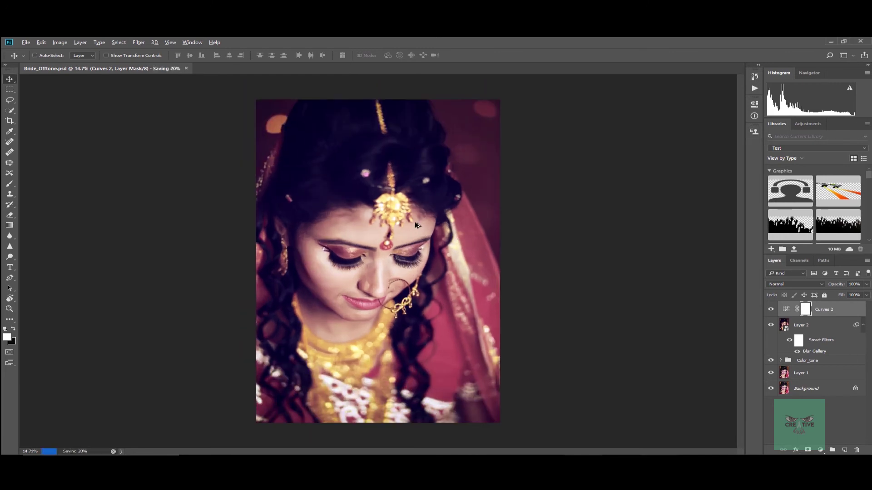
scroll(417, 292, down, 2)
scroll(751, 316, up, 1)
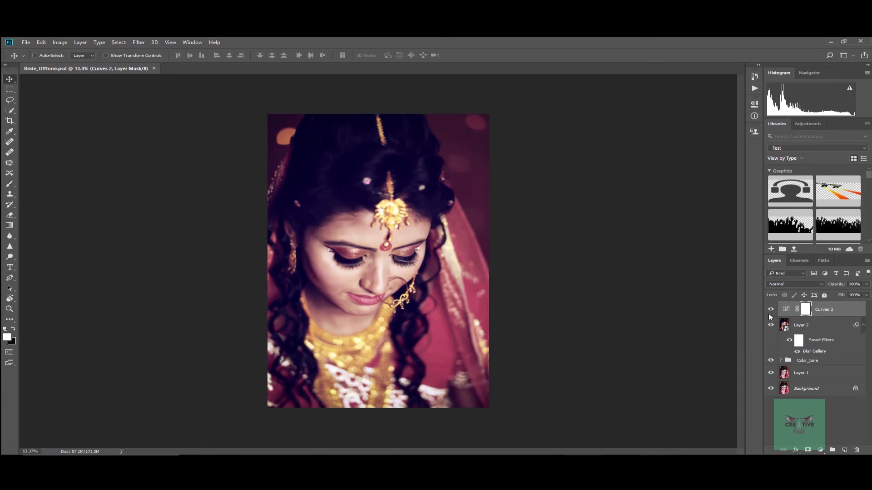
Remove the Curves 2 RGB control point and pull the white point in to brighten.
double_click(786, 311)
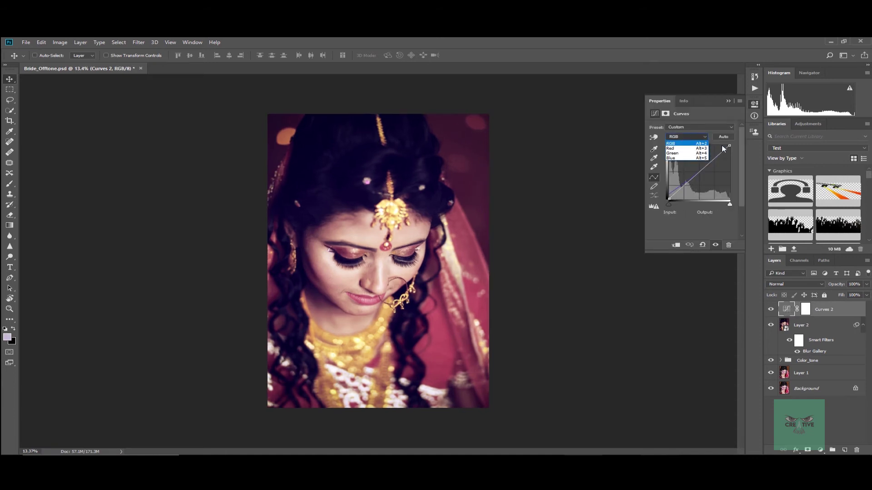
click(722, 149)
drag(696, 174, 696, 172)
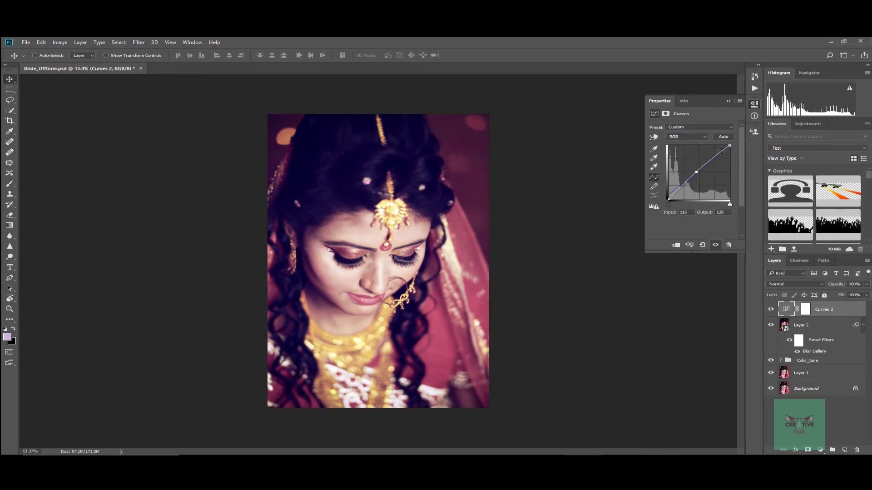
key(ctrl+z)
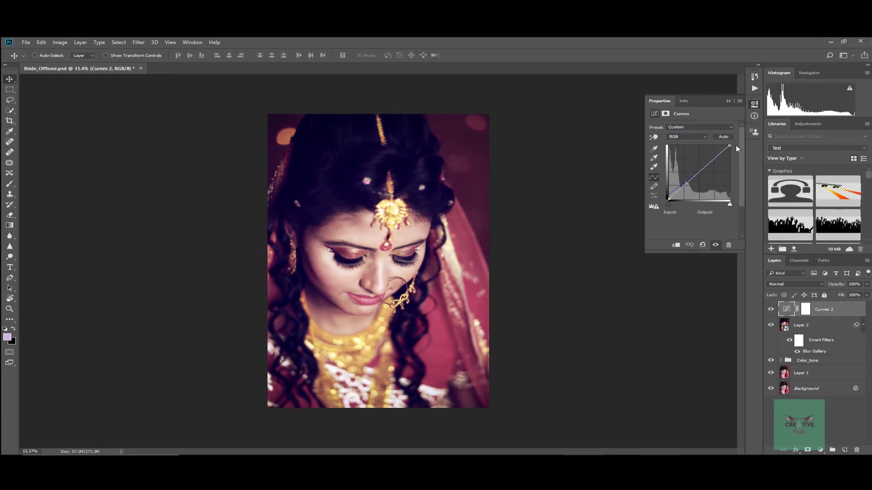
drag(729, 144, 724, 144)
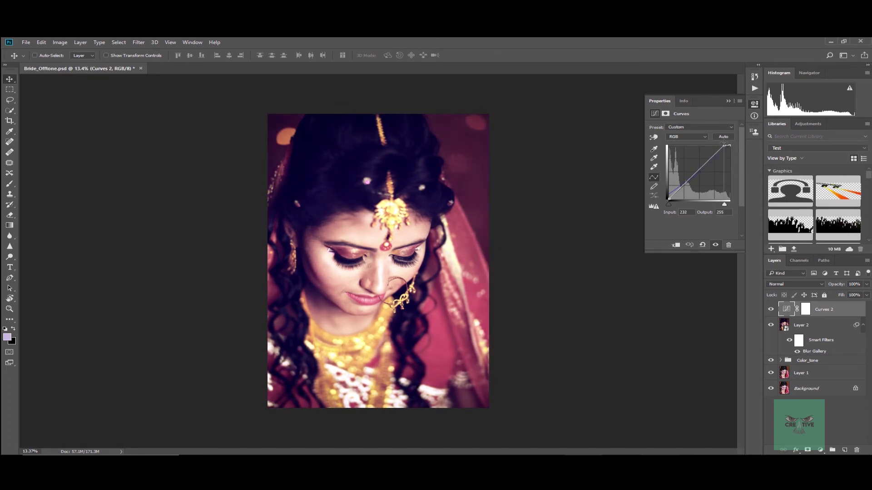
click(728, 101)
scroll(359, 268, up, 6)
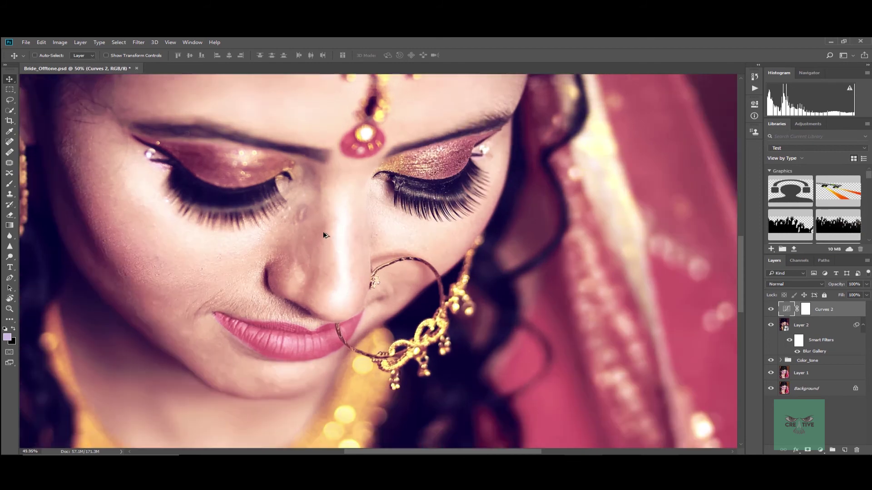
scroll(323, 234, up, 2)
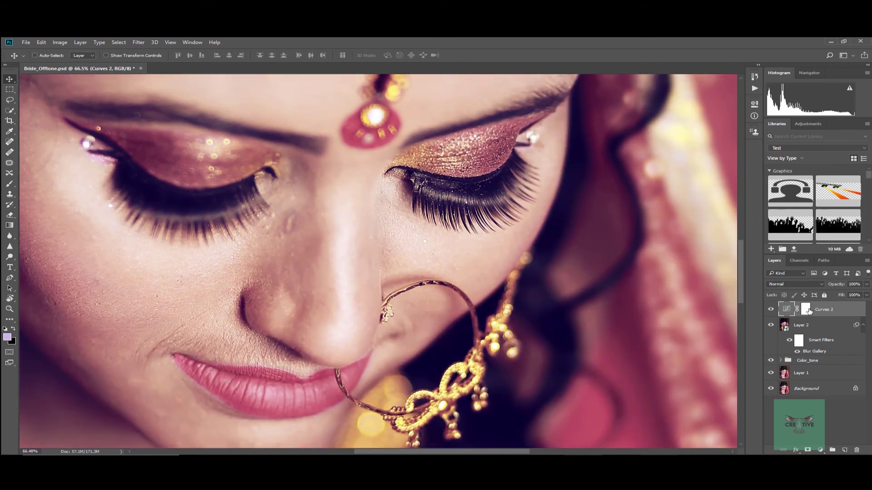
Fine-tune the Curves 2 white point to input 232 and save Bride_Offtone.psd.
double_click(785, 310)
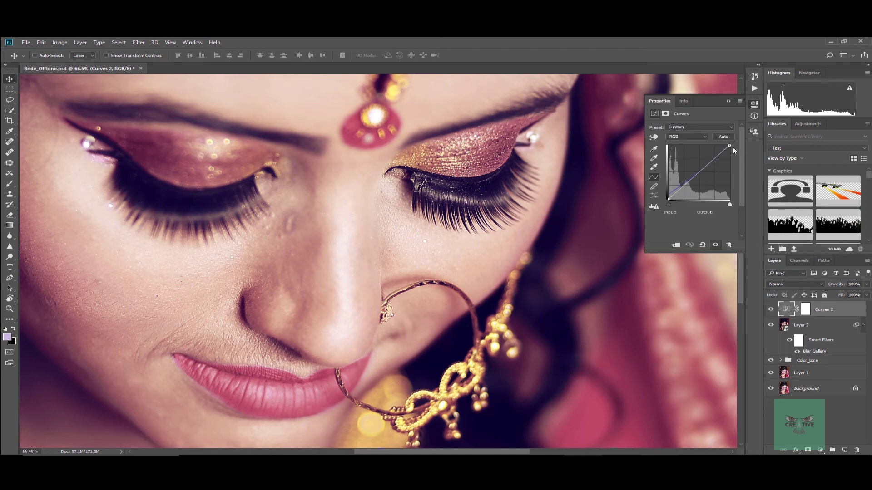
drag(730, 146, 727, 143)
key(ctrl+minus)
click(728, 101)
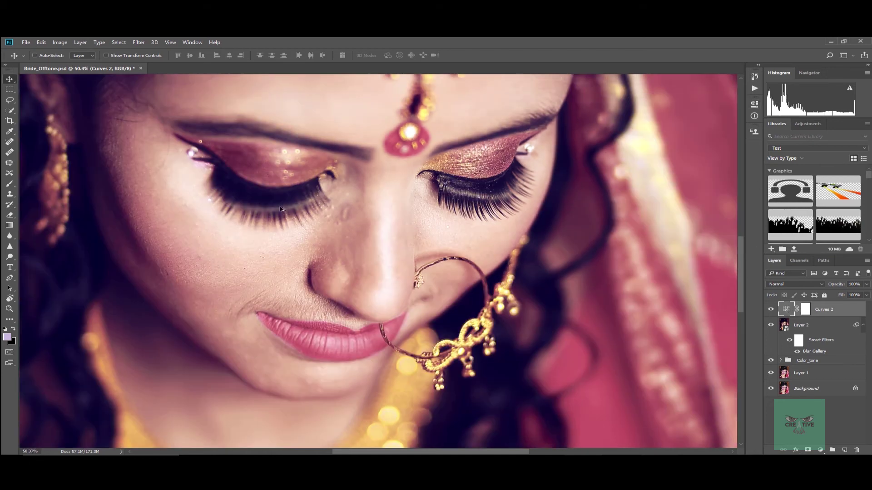
scroll(535, 293, down, 6)
key(ctrl+s)
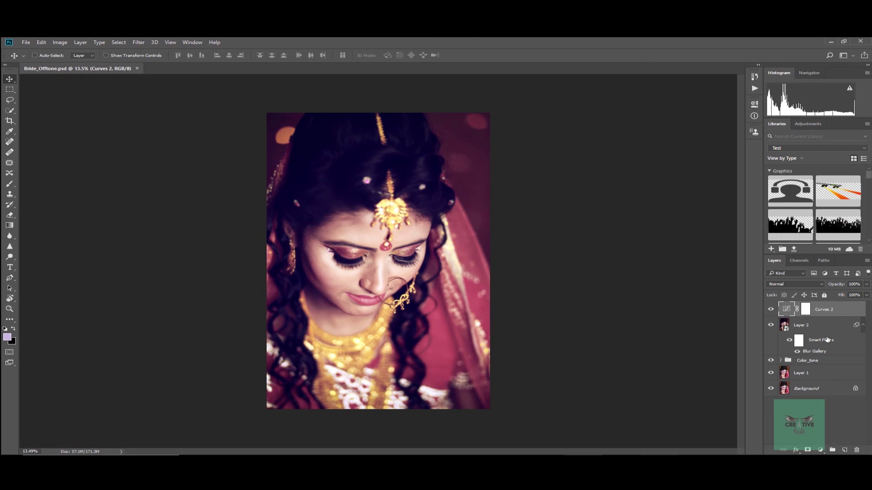
key(ctrl+minus)
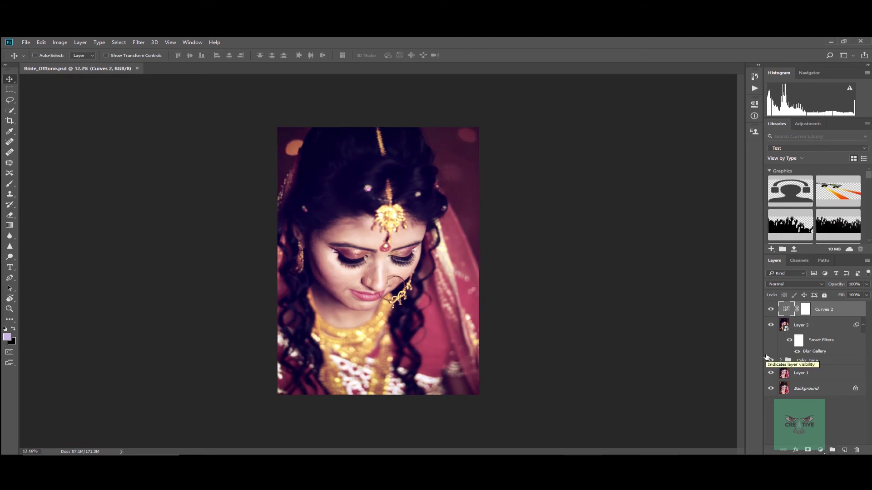
key(ctrl+plus)
key(ctrl+plus)
key(ctrl+plus)
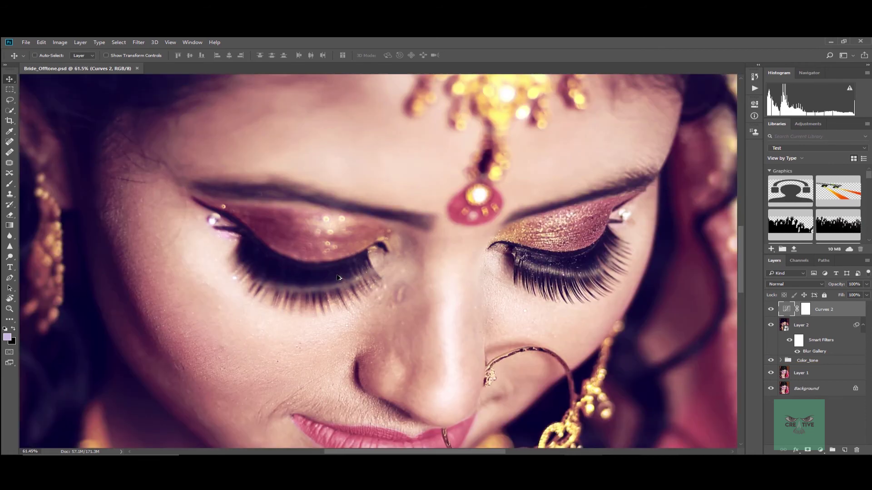
key(ctrl+minus)
key(ctrl+minus)
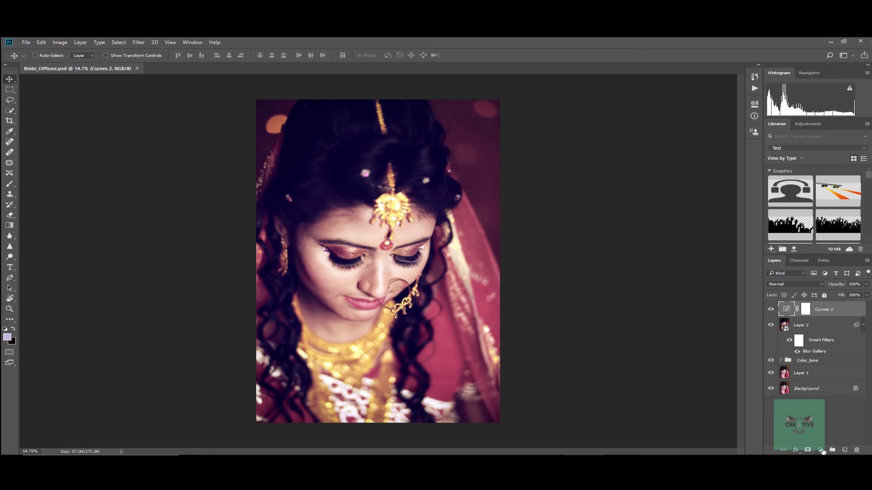
Add a Vibrance 2 adjustment layer with vibrance lowered to mute the colours.
click(820, 450)
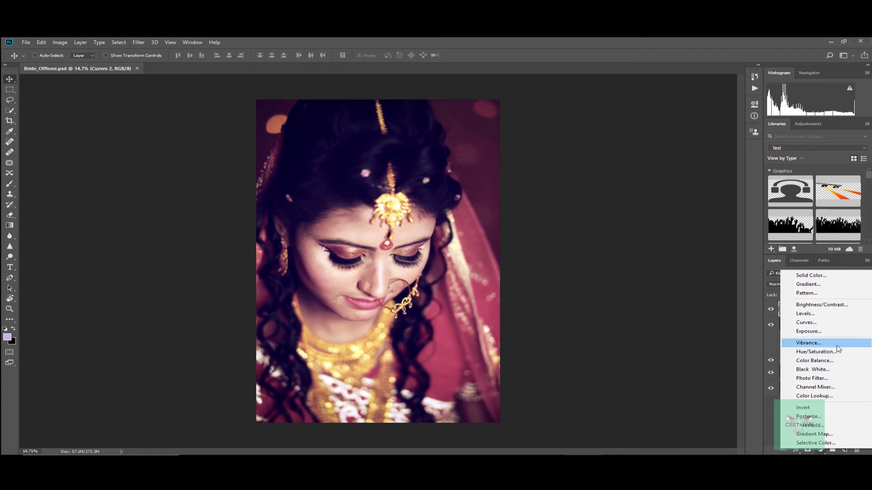
click(813, 342)
drag(693, 136, 682, 137)
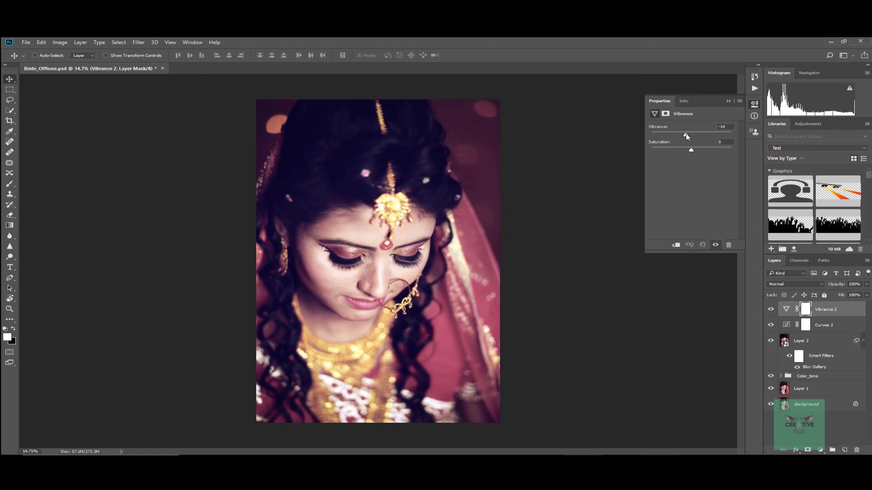
click(727, 100)
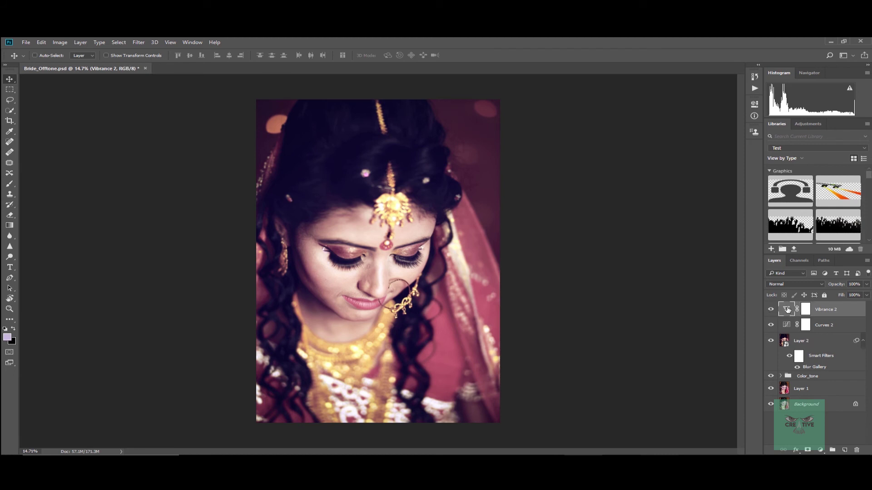
Review the Vibrance 2 settings and save Bride_Offtone.psd.
double_click(787, 310)
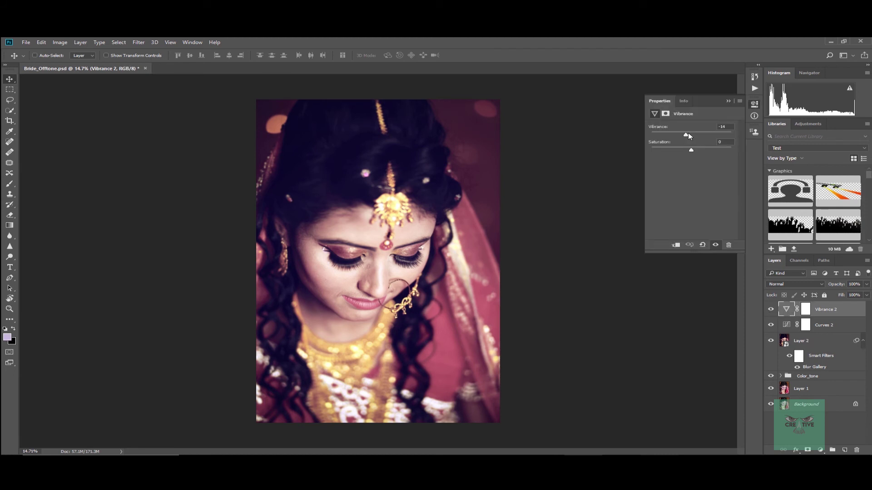
click(727, 101)
scroll(362, 258, up, 3)
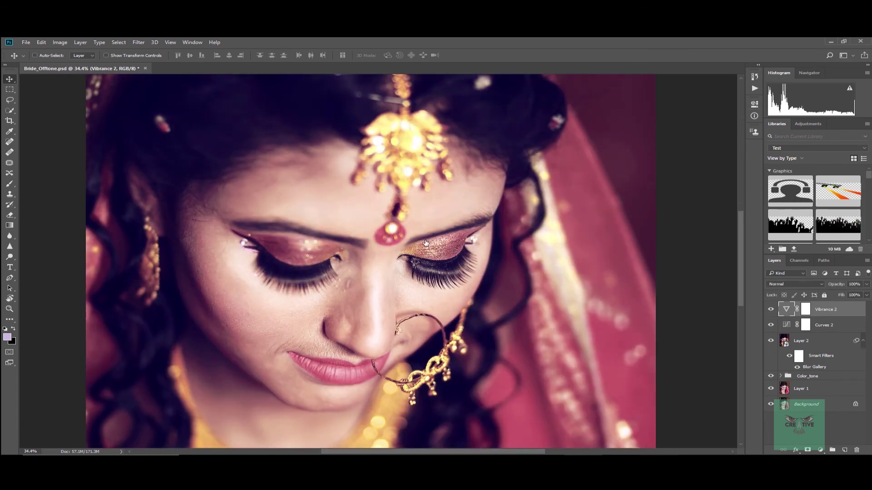
scroll(537, 276, down, 3)
key(ctrl+s)
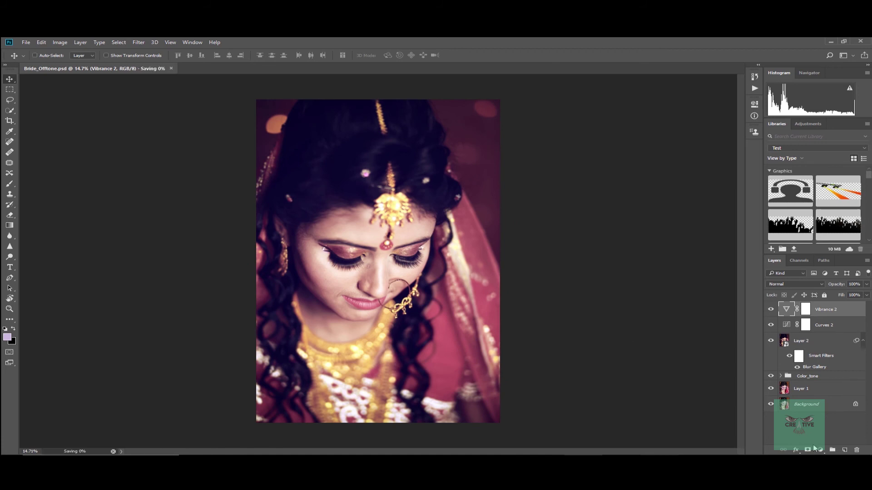
click(796, 449)
Add a Curves 4 layer brightening with white-point input 191 and select its mask.
click(820, 450)
click(820, 450)
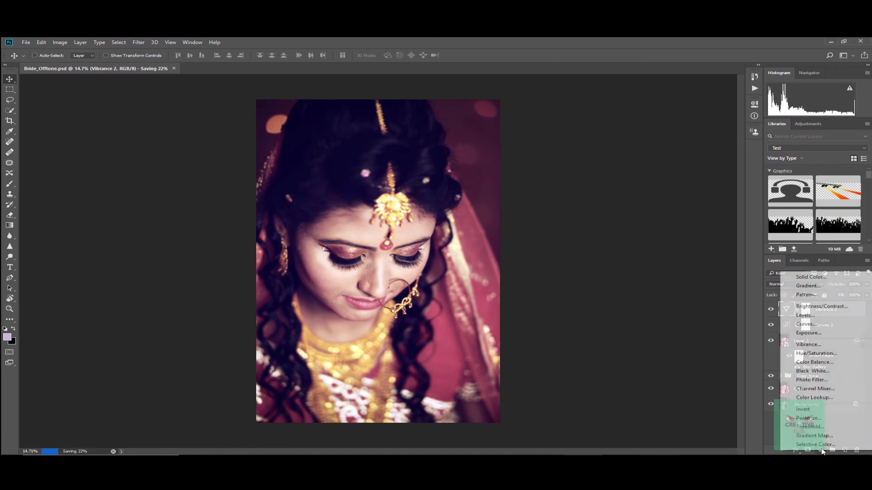
click(844, 324)
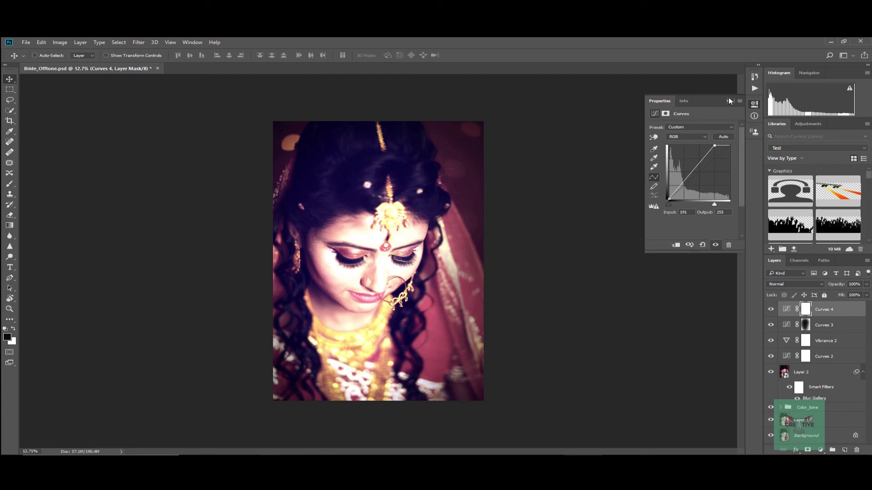
click(804, 310)
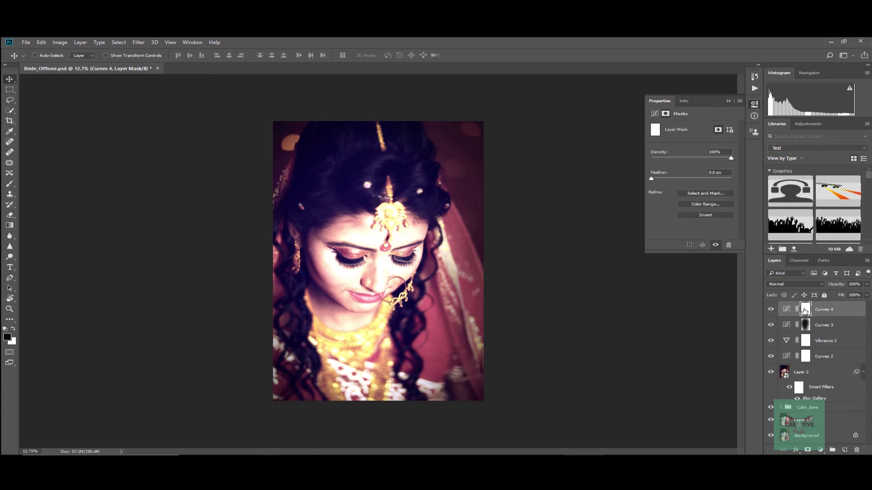
Brush white onto the Curves 4 mask over the bride's face.
key(b)
mouse_move(380, 278)
mouse_down()
mouse_move(368, 313)
mouse_move(371, 226)
mouse_move(374, 334)
mouse_move(392, 238)
mouse_move(396, 294)
mouse_move(379, 306)
mouse_move(372, 263)
mouse_move(354, 295)
mouse_move(355, 277)
mouse_move(357, 314)
mouse_move(357, 279)
mouse_move(392, 284)
mouse_move(387, 266)
mouse_move(353, 233)
mouse_move(348, 268)
mouse_move(354, 287)
mouse_move(380, 225)
mouse_move(404, 251)
mouse_move(389, 299)
mouse_move(379, 290)
mouse_move(363, 319)
mouse_move(371, 374)
mouse_move(358, 248)
mouse_move(340, 281)
mouse_move(350, 266)
mouse_move(418, 268)
mouse_move(372, 222)
mouse_move(363, 275)
mouse_move(342, 254)
mouse_move(380, 286)
mouse_move(388, 277)
mouse_move(380, 275)
mouse_move(371, 292)
mouse_up()
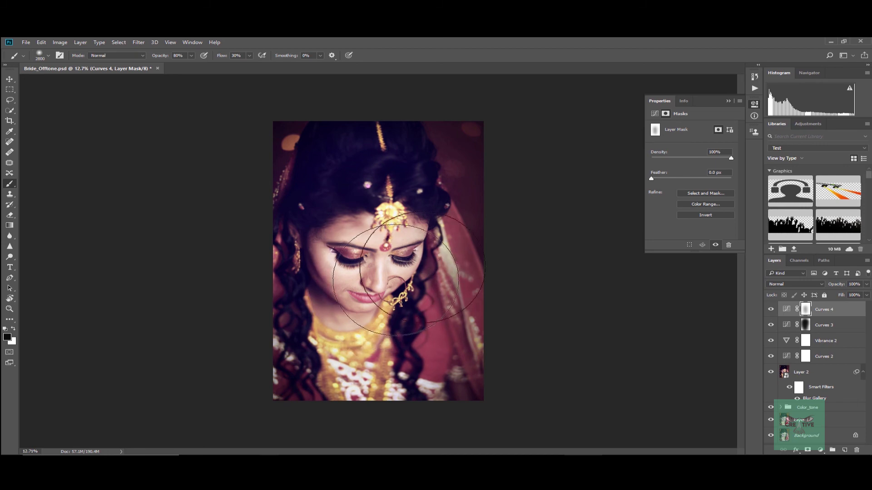
scroll(385, 247, up, 4)
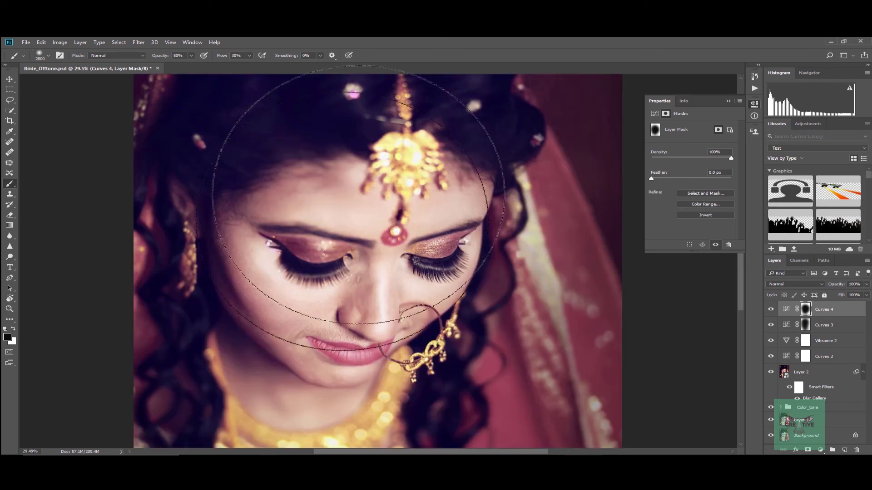
scroll(381, 248, down, 3)
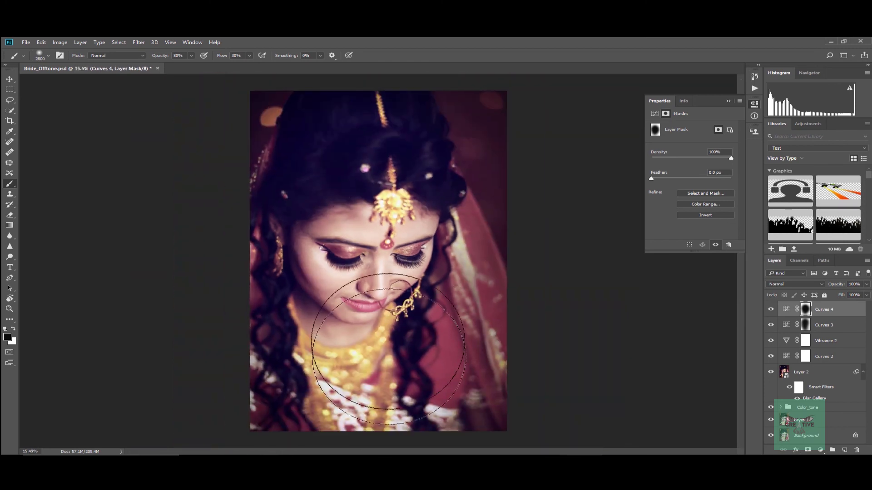
scroll(359, 349, down, 2)
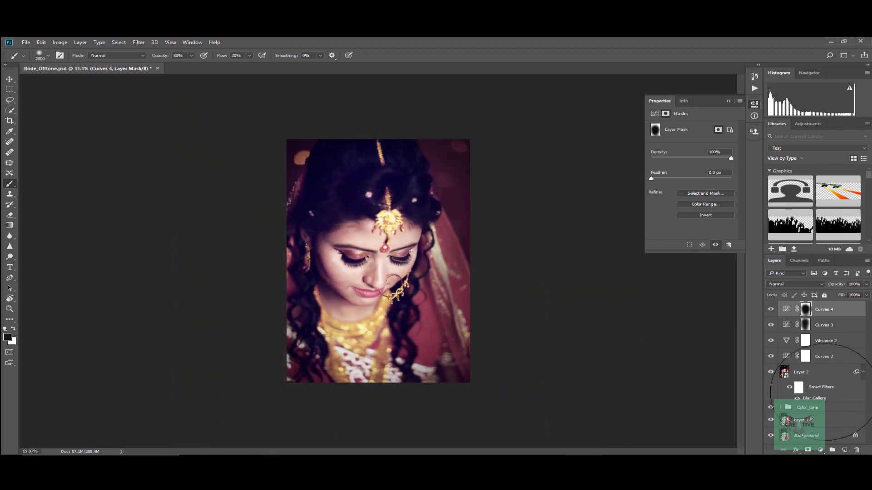
Toggle Curves 4 on and off to compare, return to the Move tool, and save.
click(770, 309)
click(770, 309)
click(771, 309)
click(770, 310)
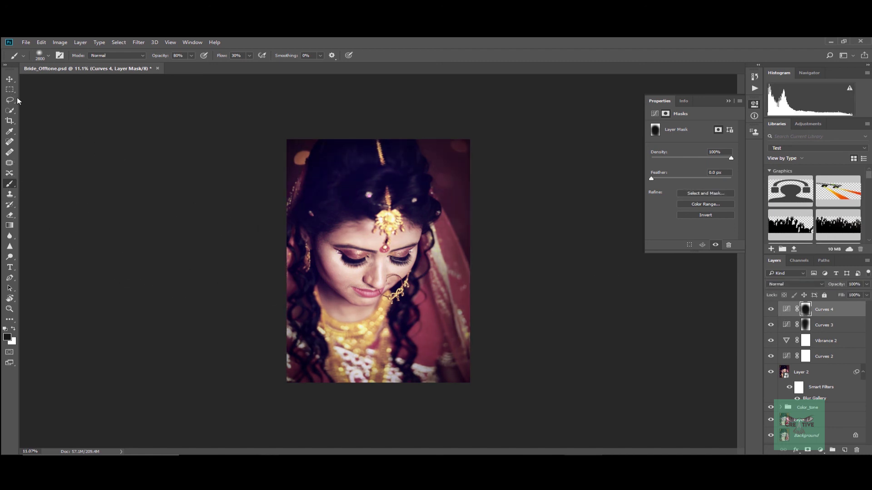
click(9, 79)
scroll(504, 325, up, 2)
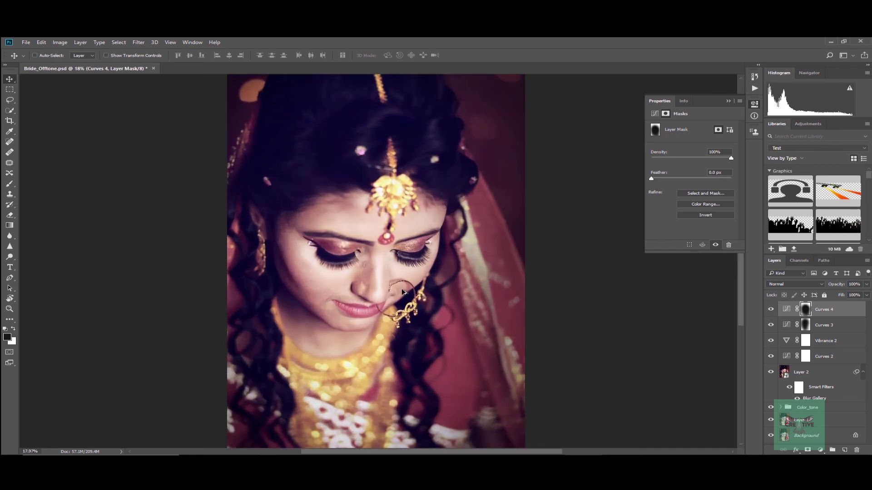
key(ctrl+s)
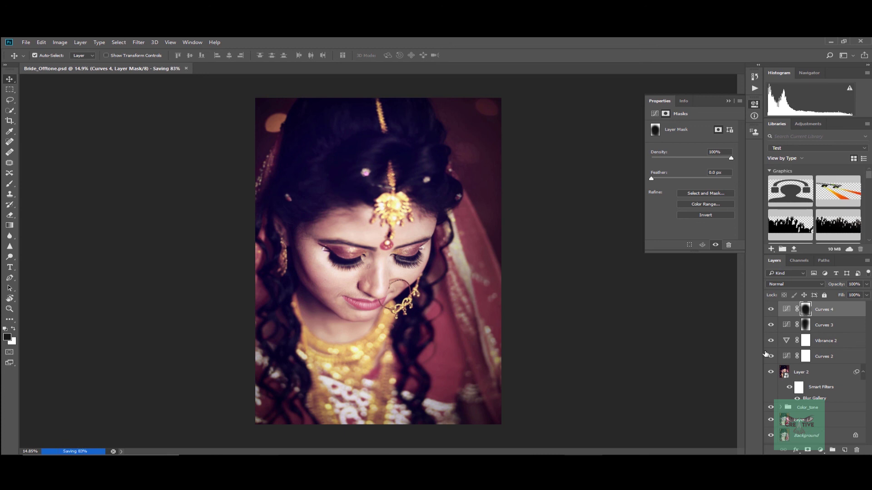
Stamp all visible layers into Layer 3 and toggle its visibility to compare with the original.
key(ctrl+shift+alt+e)
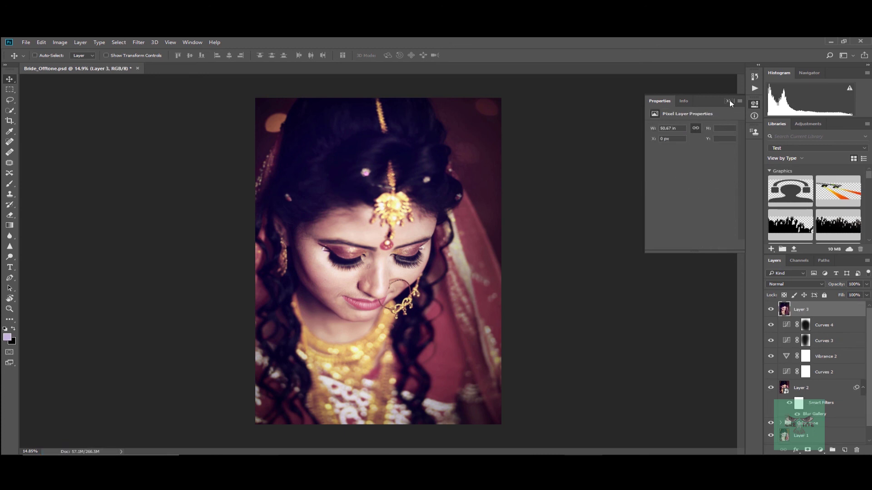
click(728, 100)
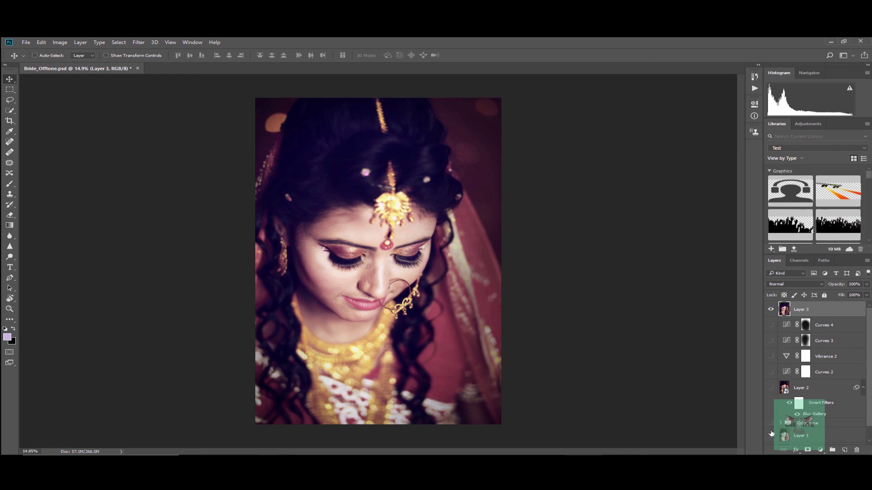
scroll(774, 381, down, 1)
scroll(775, 373, up, 1)
click(771, 310)
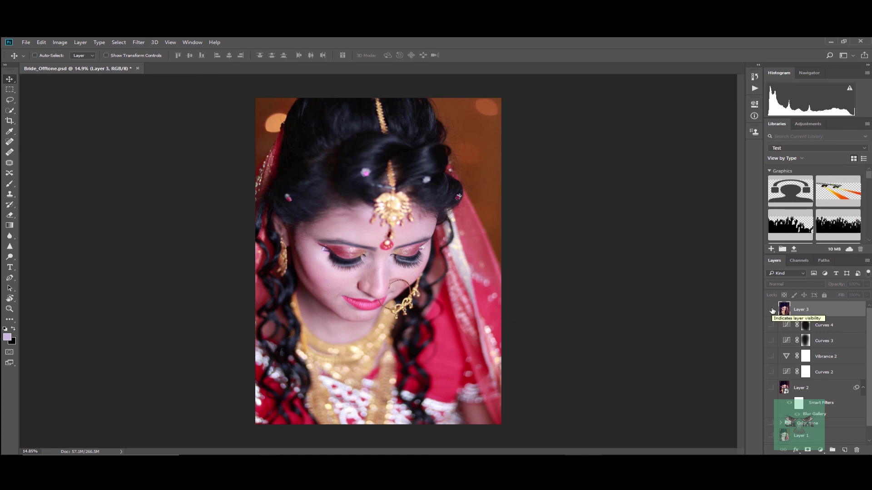
click(772, 311)
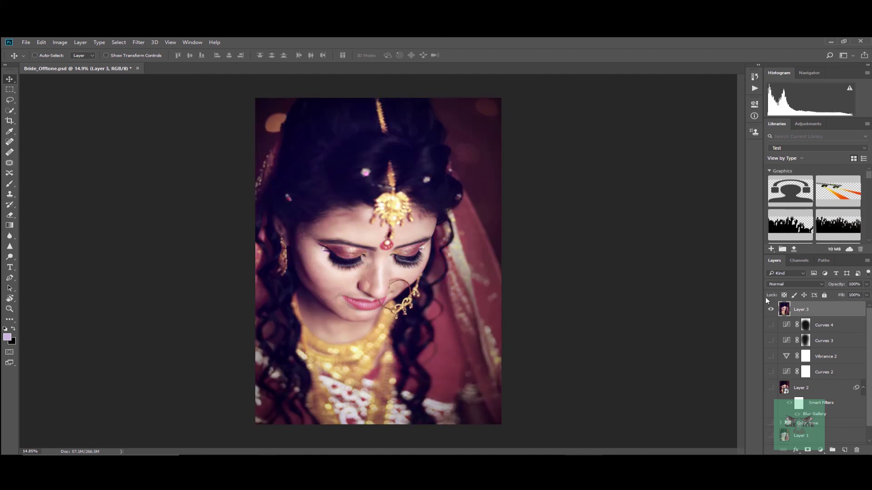